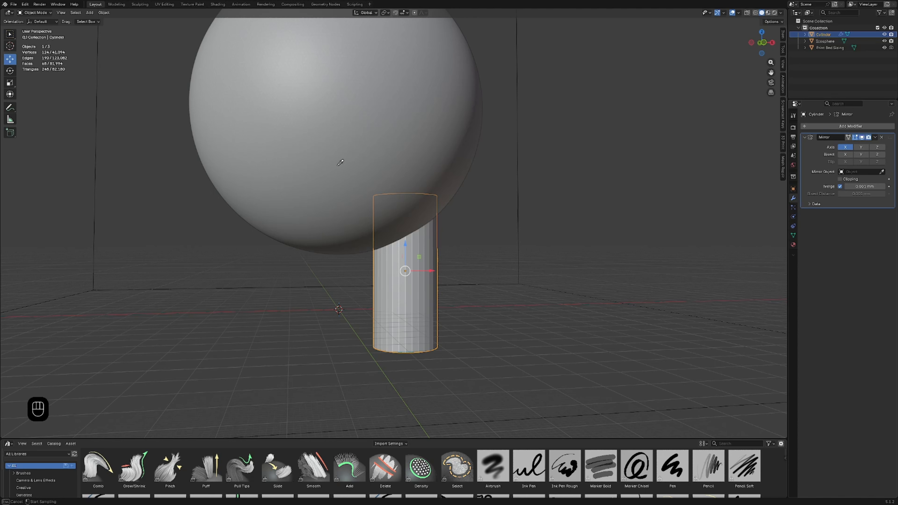
Step: Set the Icosphere as the mirror object of the leg cylinder's Mirror modifier to create the second leg
click(343, 133)
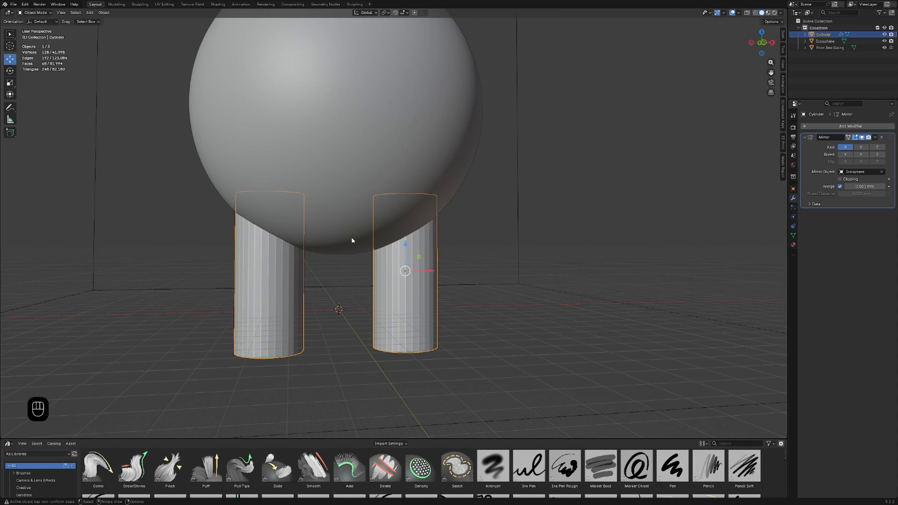
middle_drag(339, 252, 310, 262)
scroll(310, 262, down, 2)
scroll(311, 265, down, 3)
scroll(361, 255, up, 5)
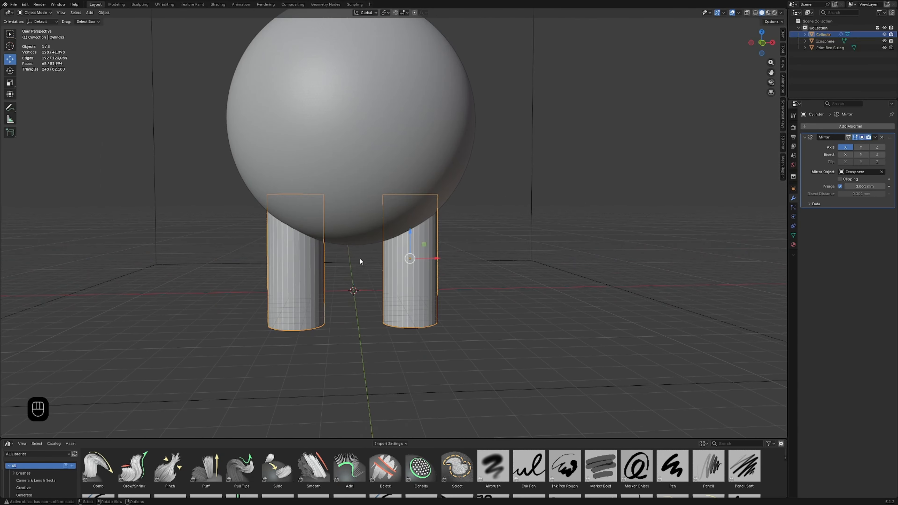
middle_drag(366, 274, 514, 253)
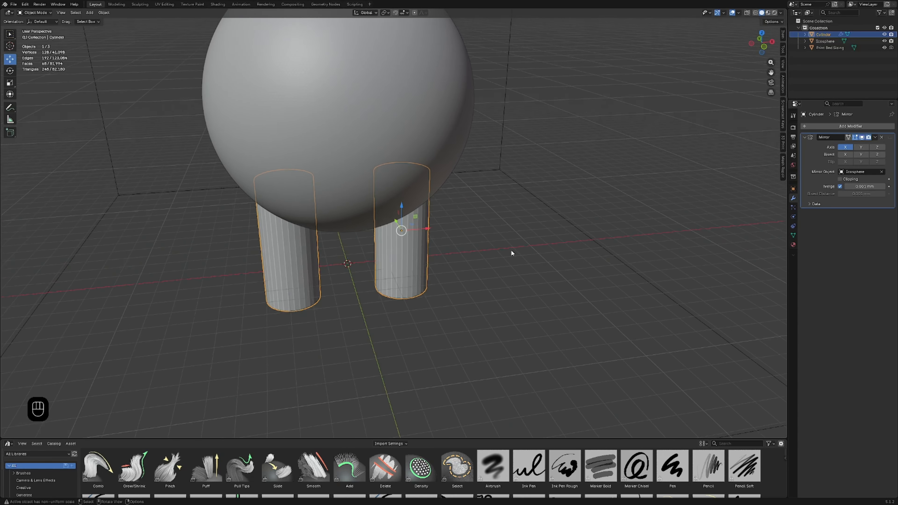
Step: Try mirroring the leg across the Y axis, inspect the result, and return the mirror to the X axis
click(861, 147)
click(845, 147)
middle_drag(544, 205, 553, 214)
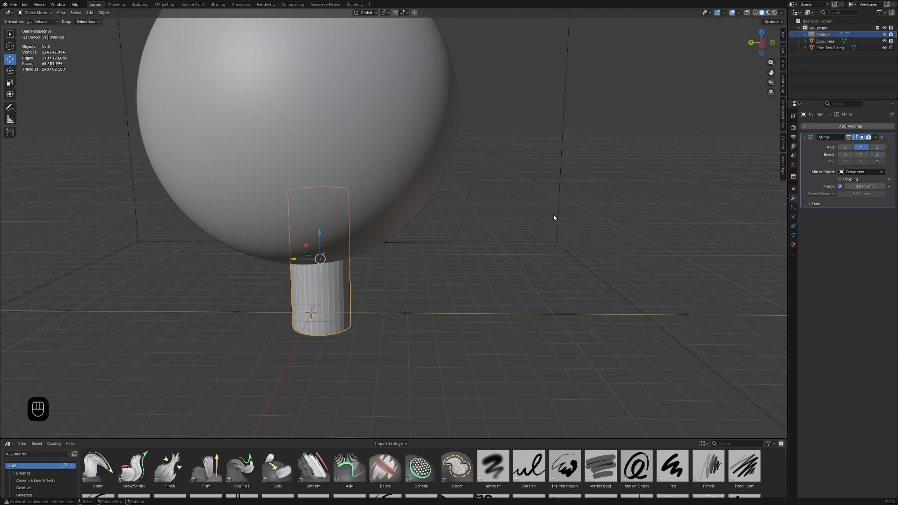
scroll(505, 230, down, 5)
scroll(492, 234, up, 5)
middle_drag(491, 235, 435, 239)
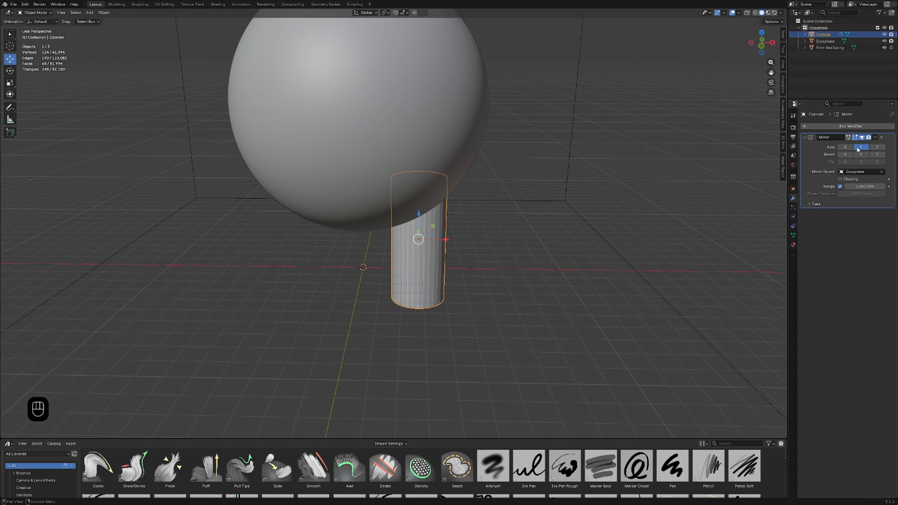
click(846, 146)
click(861, 147)
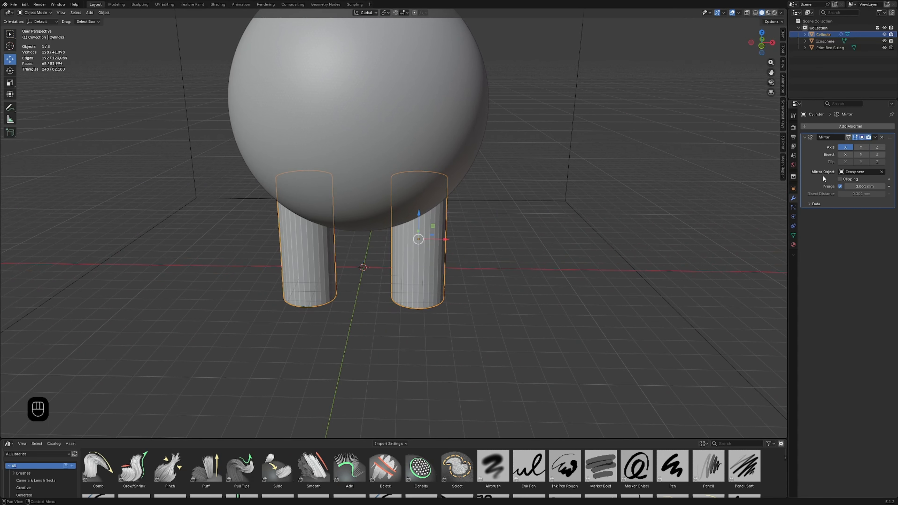
Step: Try mirroring the leg across the Z axis and switch the mirror back to X only
click(877, 147)
click(845, 147)
scroll(605, 185, down, 1)
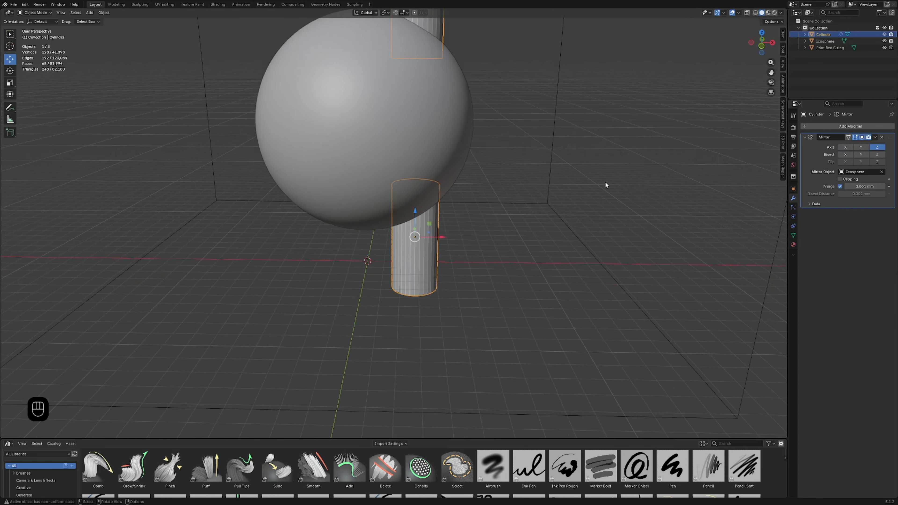
scroll(605, 185, down, 3)
click(878, 147)
click(845, 147)
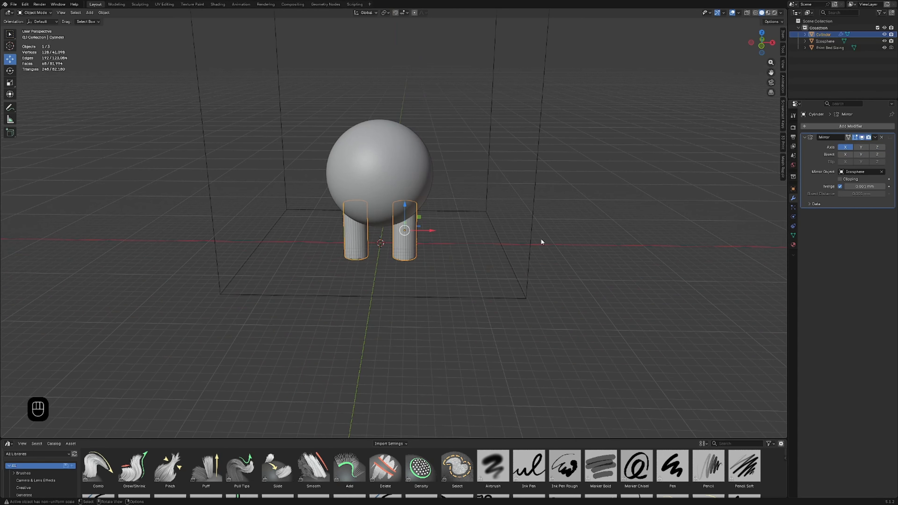
Step: Apply the Mirror modifier on the legs and deselect them
scroll(534, 230, up, 5)
middle_drag(501, 231, 481, 253)
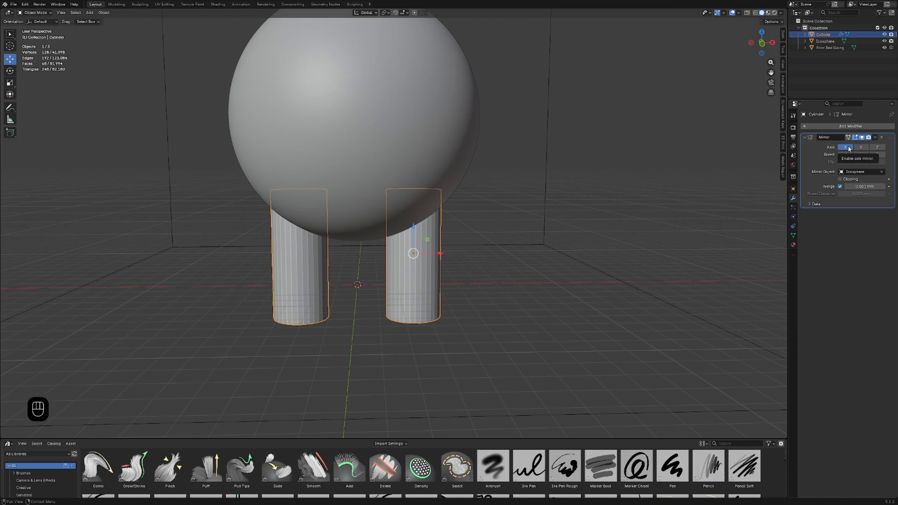
click(876, 138)
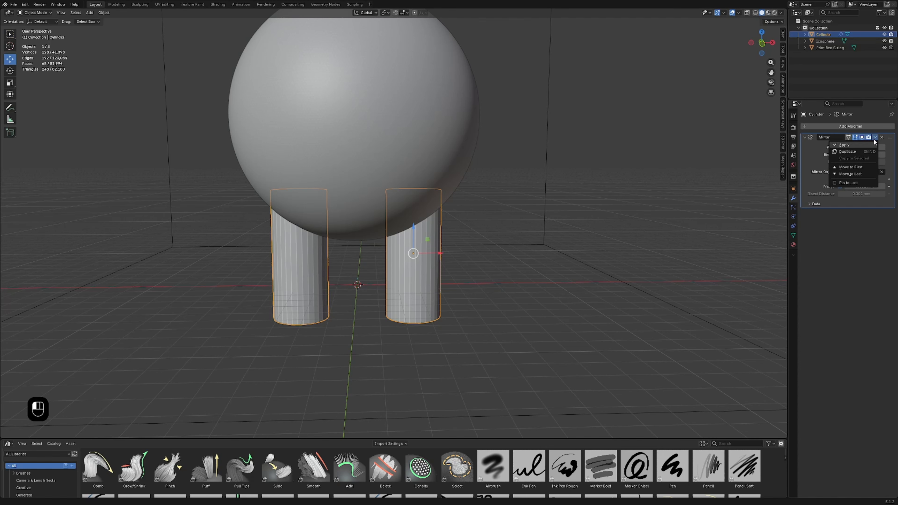
click(864, 145)
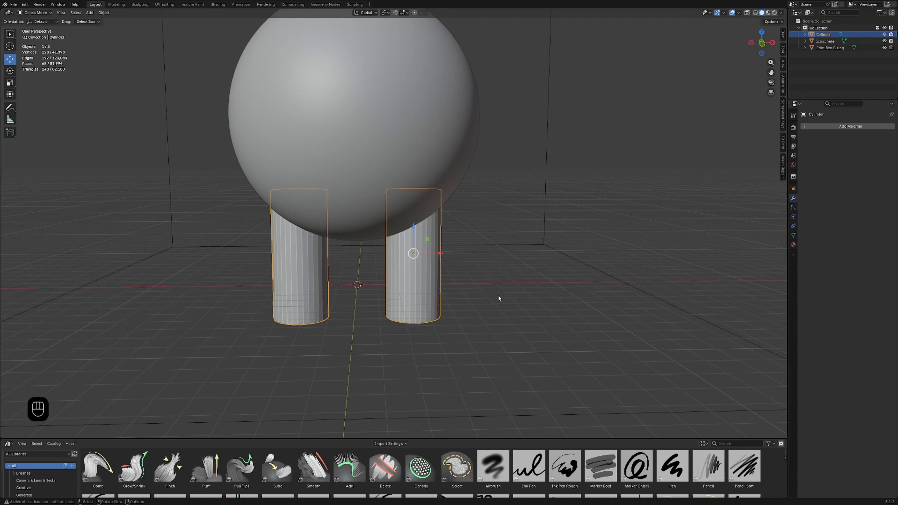
click(479, 306)
Step: Add a new cylinder mesh and scale it up uniformly until it fills the gap between the two legs
scroll(474, 305, down, 4)
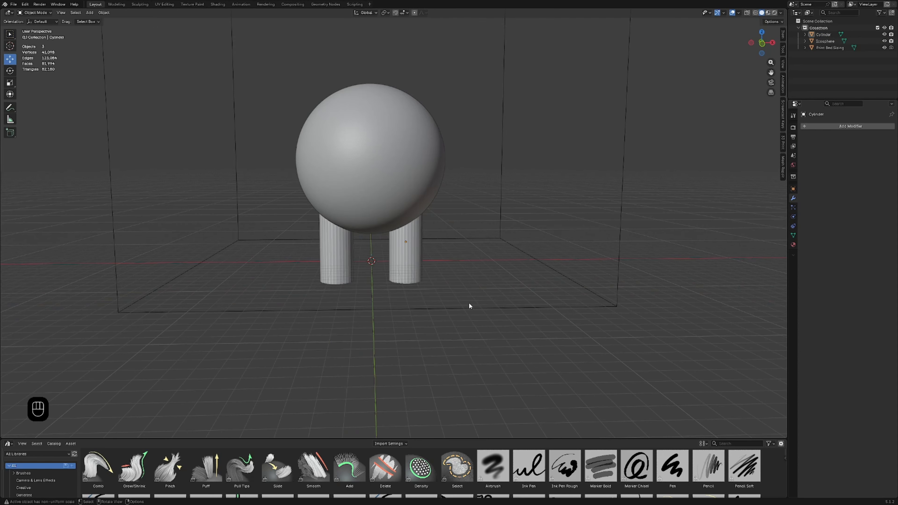
shift+middle_drag(491, 212, 495, 263)
key(shift+a)
mouse_move(454, 316)
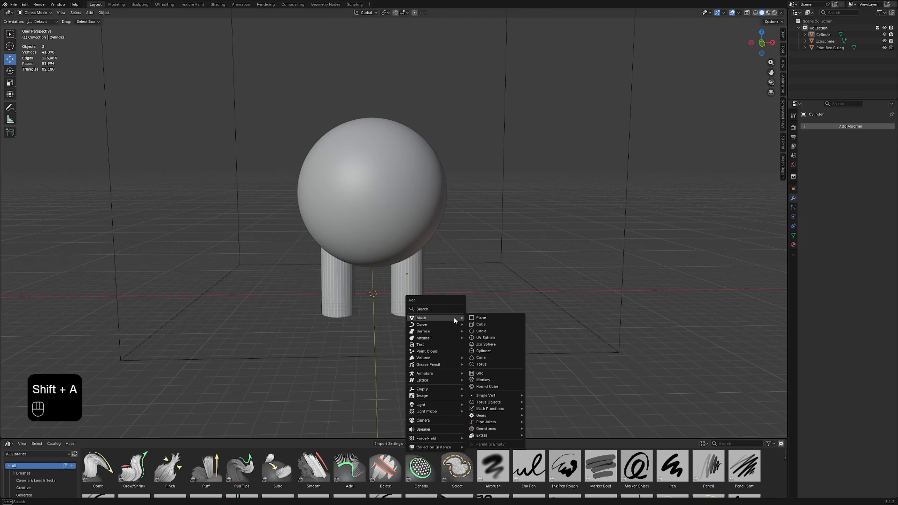
click(483, 351)
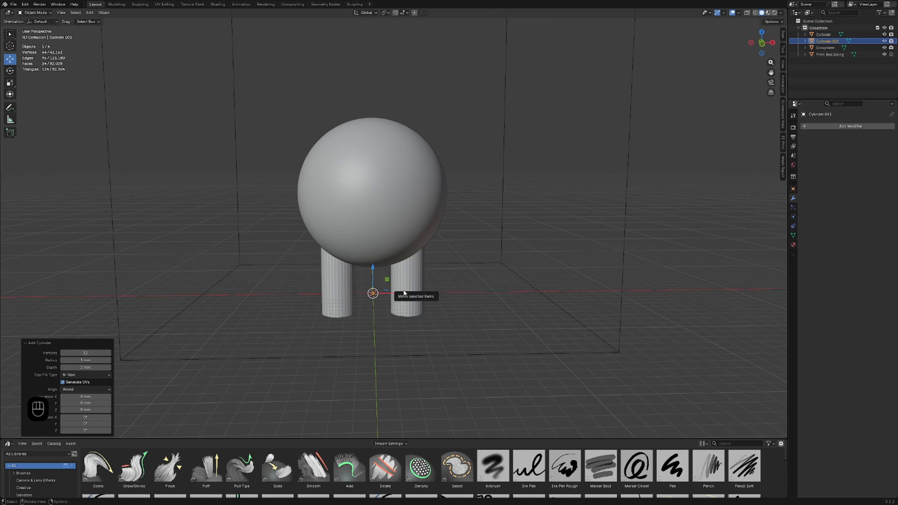
key(s)
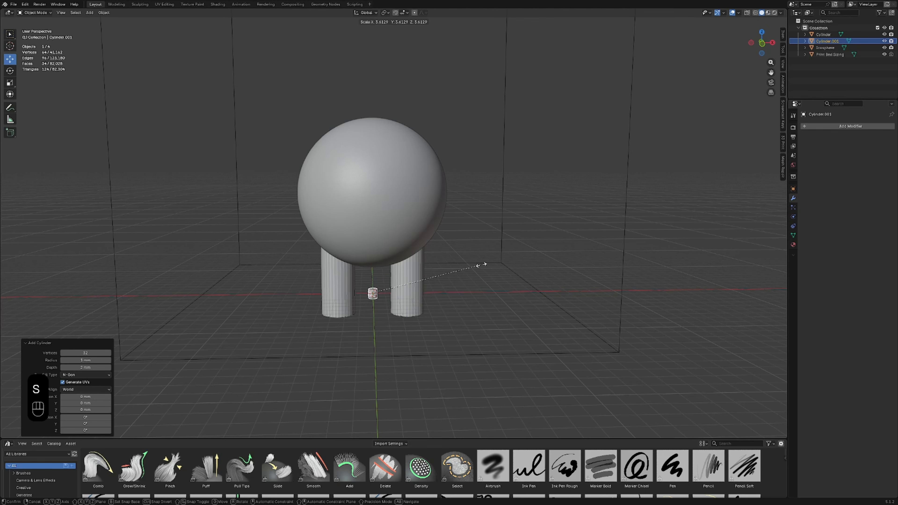
click(36, 220)
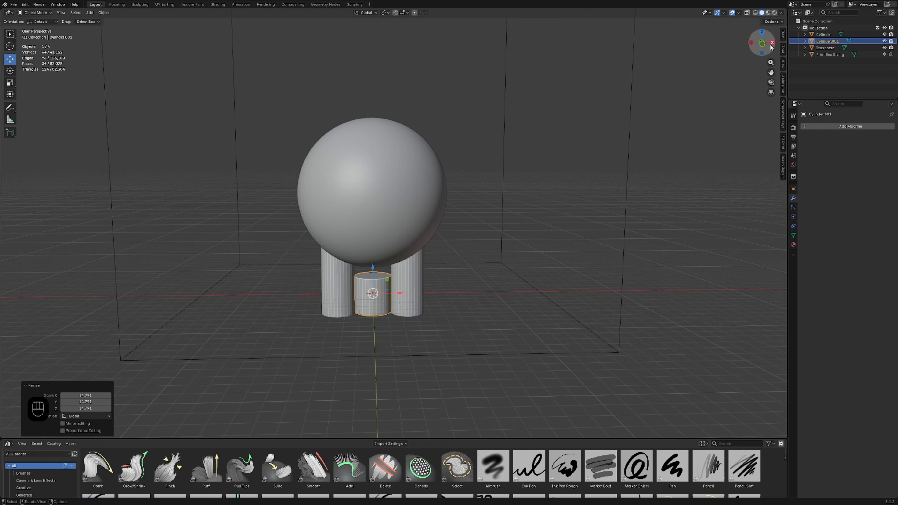
Step: Rotate the new cylinder exactly 90° in the back view so it lies horizontally along the X axis
click(762, 44)
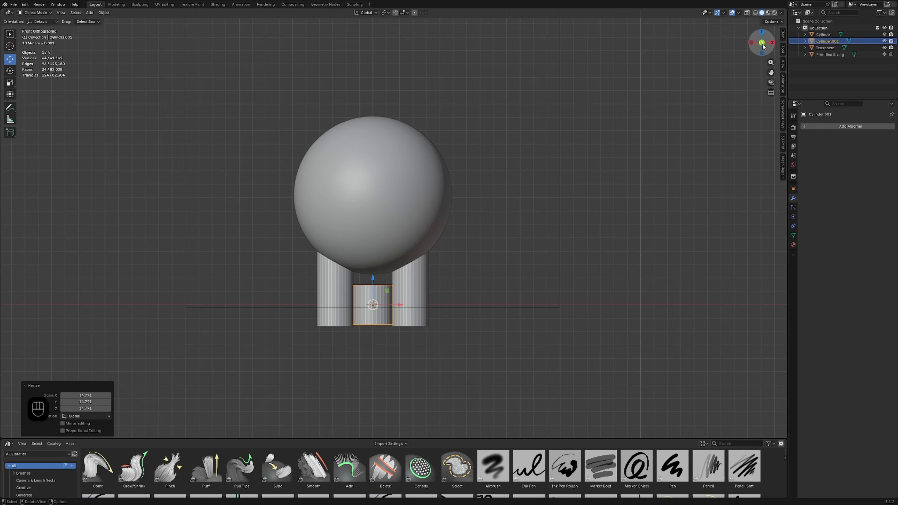
click(763, 44)
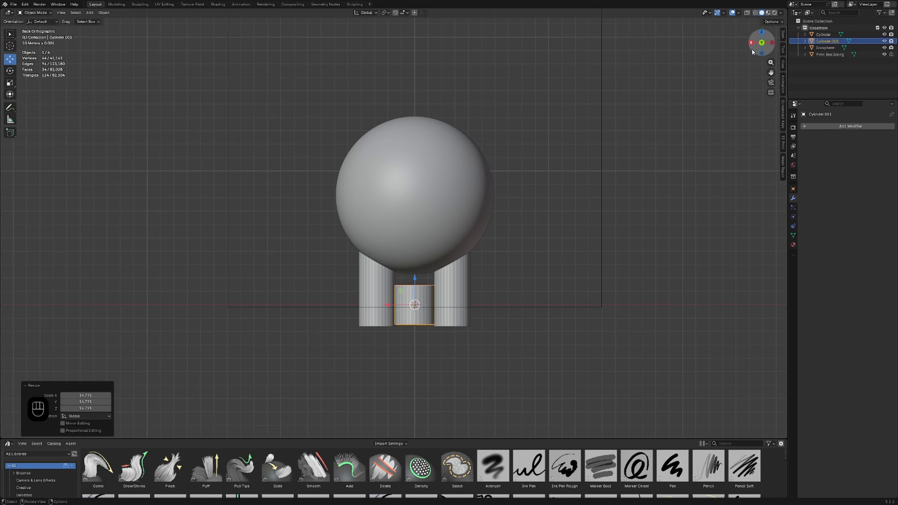
shift+middle_drag(602, 205, 520, 205)
scroll(329, 294, up, 2)
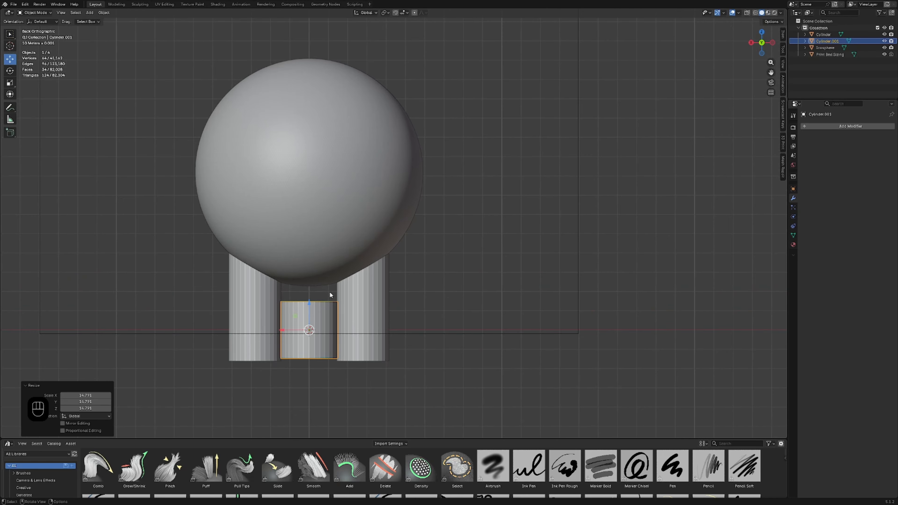
shift+middle_drag(314, 296, 369, 269)
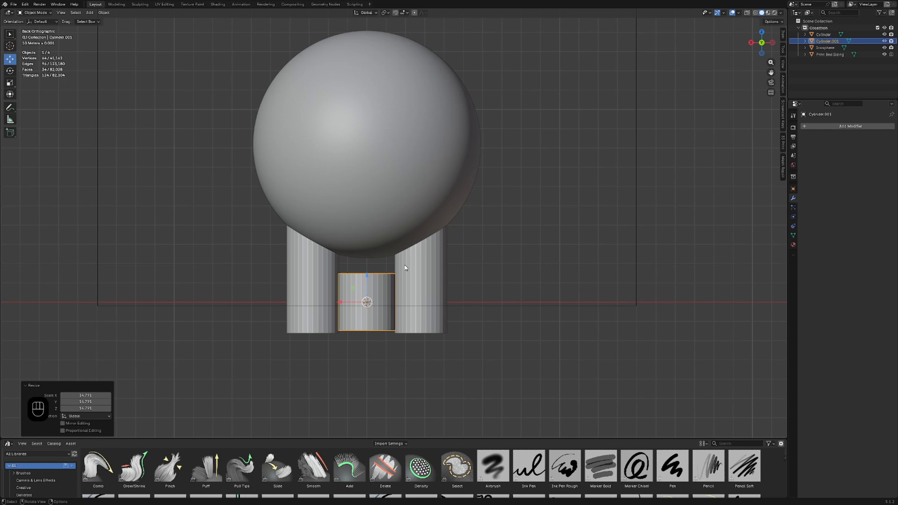
key(r)
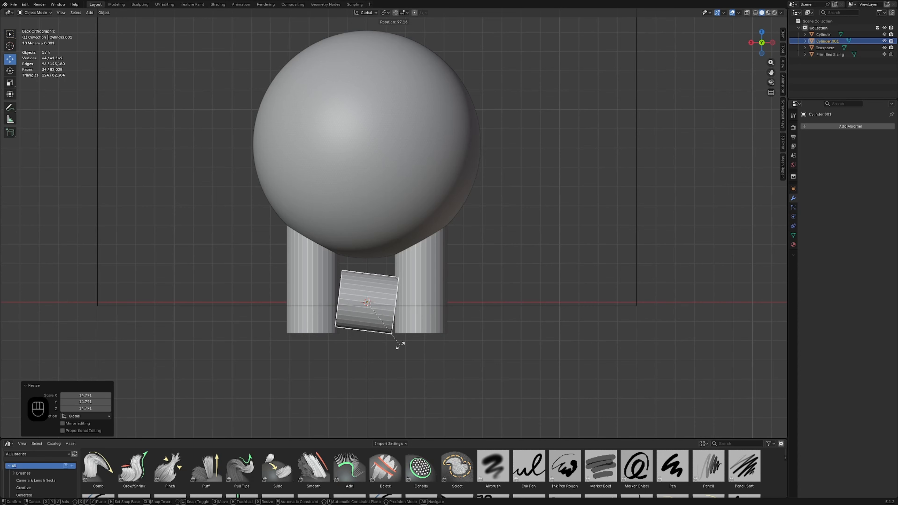
key(ctrl)
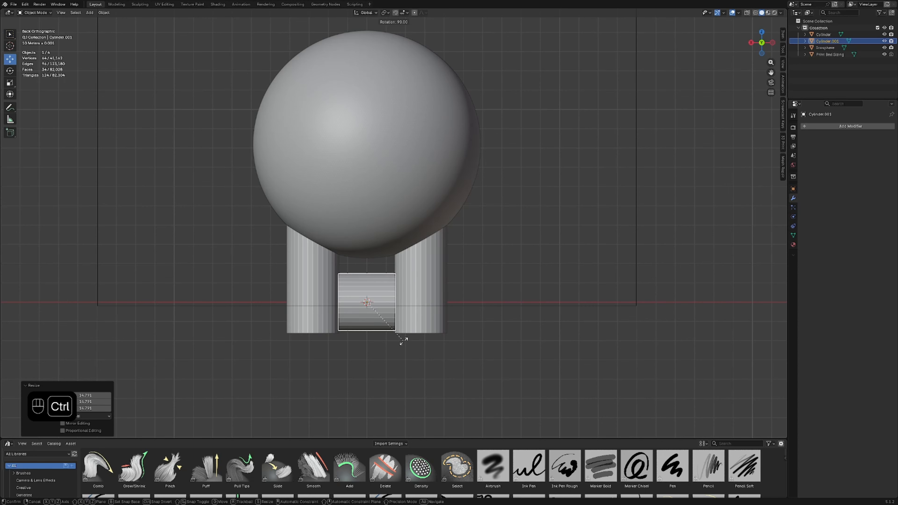
click(403, 341)
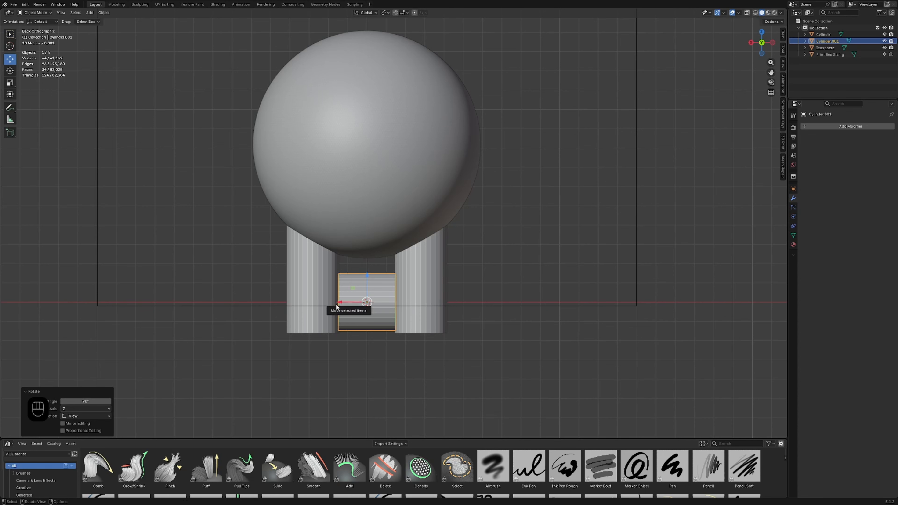
Step: Scale the horizontal cylinder to about 4.4 along X, and thin it to about 0.73 in Y and Z
click(11, 82)
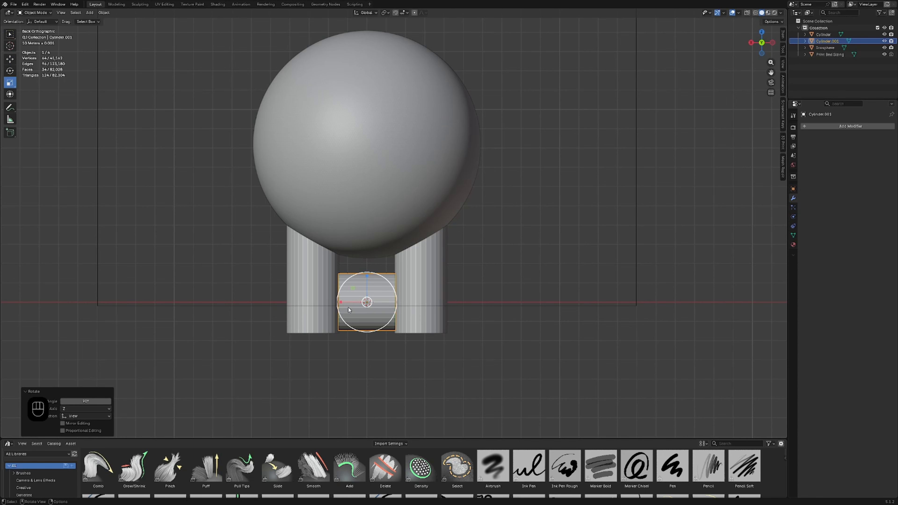
drag(341, 301, 251, 302)
middle_drag(371, 273, 370, 233)
scroll(351, 287, up, 4)
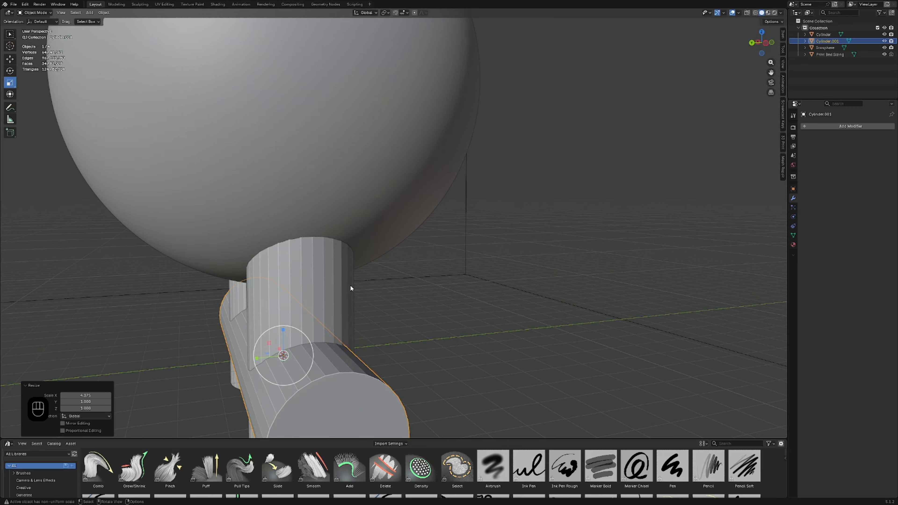
scroll(320, 307, down, 6)
drag(325, 275, 330, 279)
middle_drag(316, 268, 244, 207)
Step: Move the long cylinder sideways along X and up along Z so it sticks out of the sphere's side as an arm
click(9, 60)
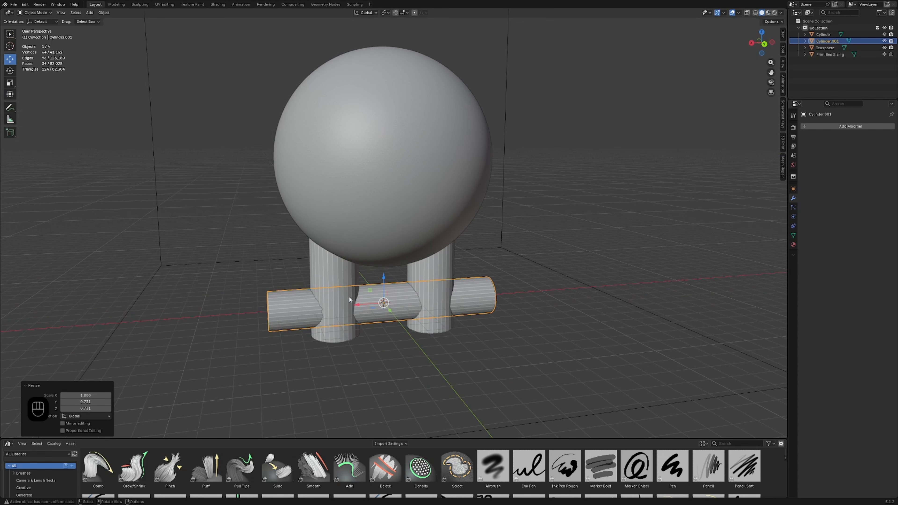
drag(358, 306, 492, 298)
middle_drag(492, 304, 519, 307)
drag(531, 279, 532, 116)
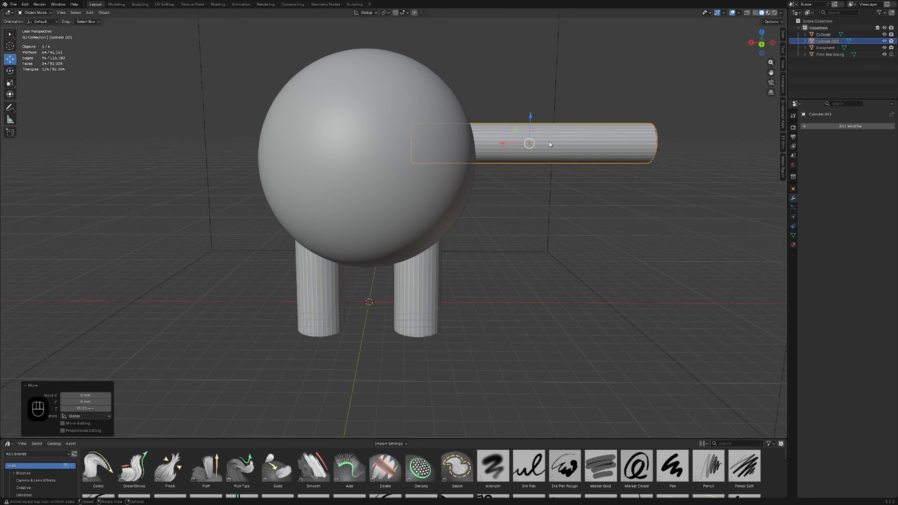
middle_drag(531, 117, 540, 198)
drag(518, 189, 549, 187)
Step: Shorten the arm cylinder by scaling it to about 0.83 along X
click(14, 83)
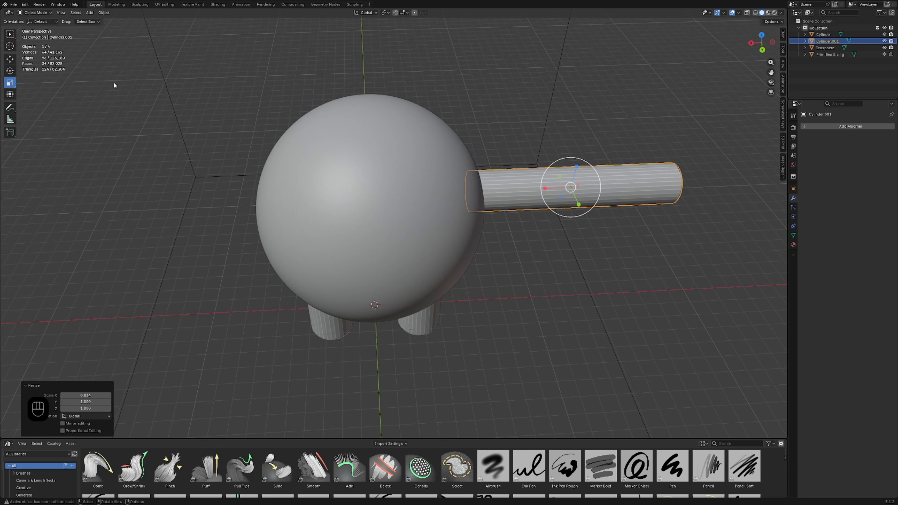
click(11, 61)
scroll(626, 187, down, 4)
middle_drag(619, 217, 661, 181)
scroll(585, 212, up, 1)
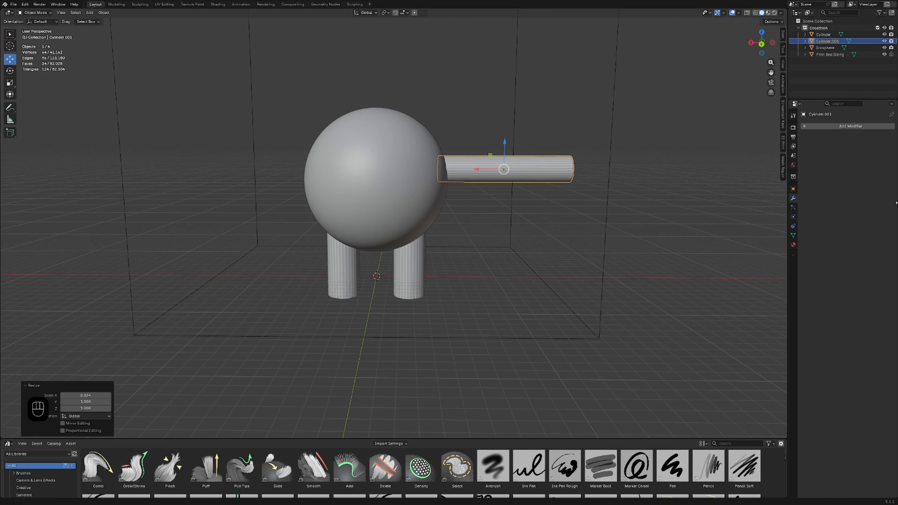
Step: Add a Mirror modifier to the arm cylinder on the X axis with the Icosphere as mirror object
click(840, 128)
mouse_move(840, 128)
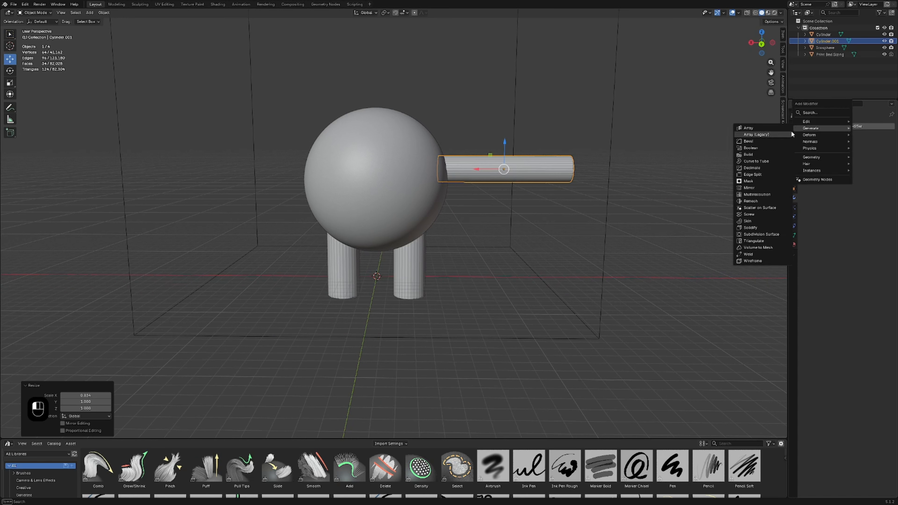
click(755, 187)
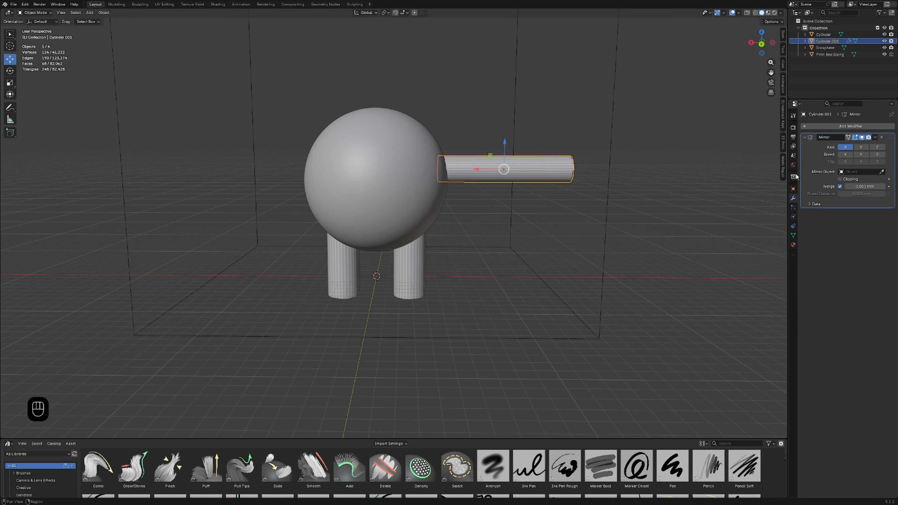
click(860, 172)
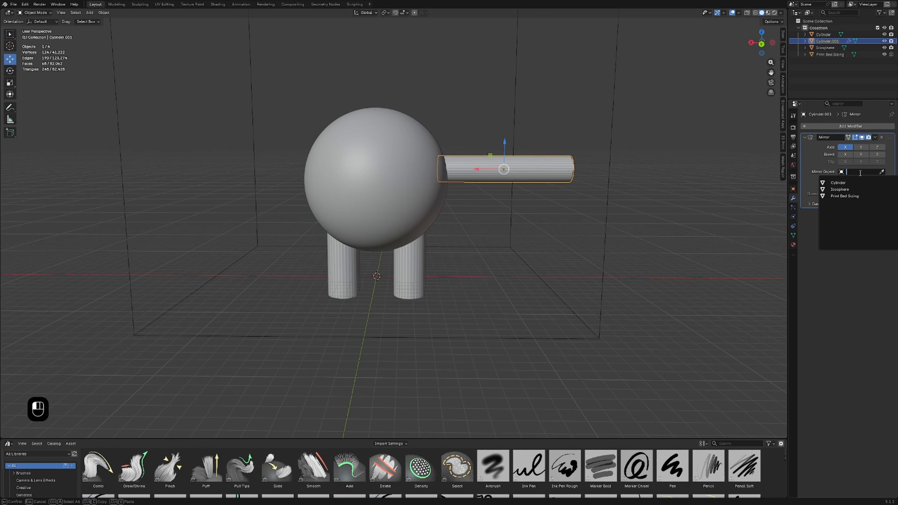
click(839, 189)
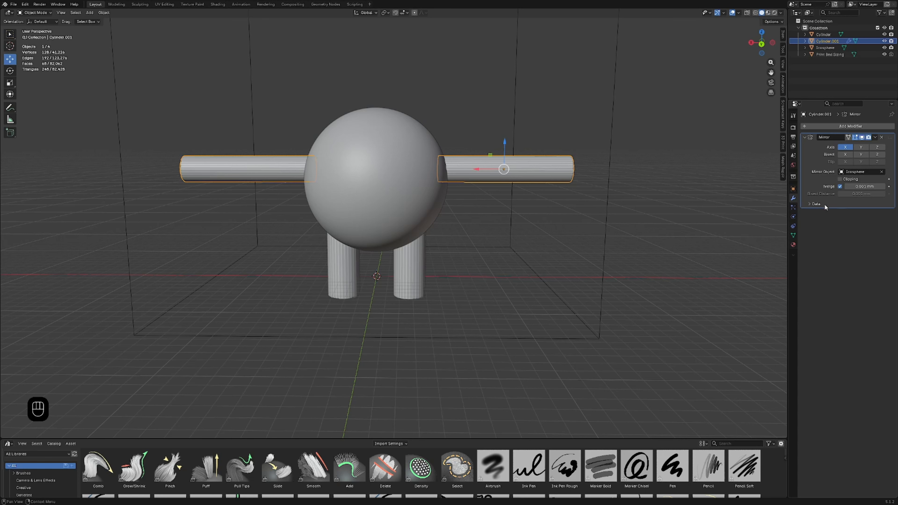
click(816, 204)
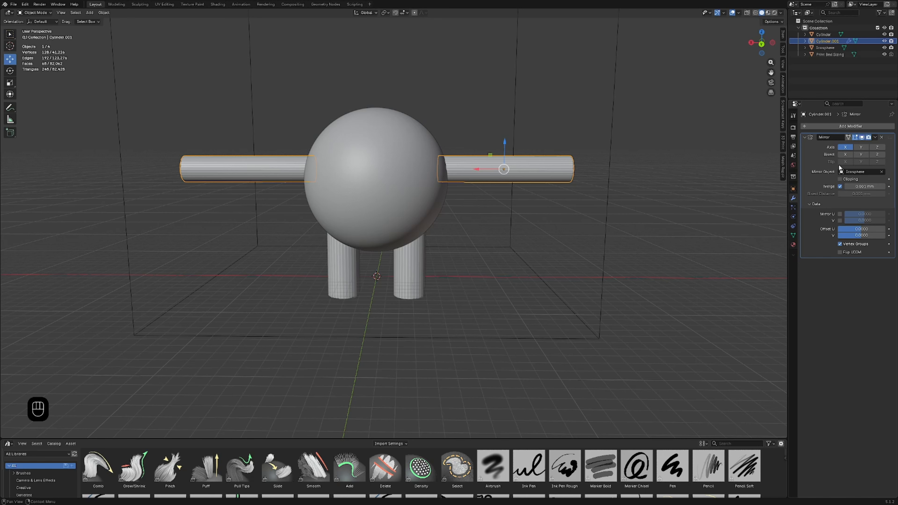
click(816, 204)
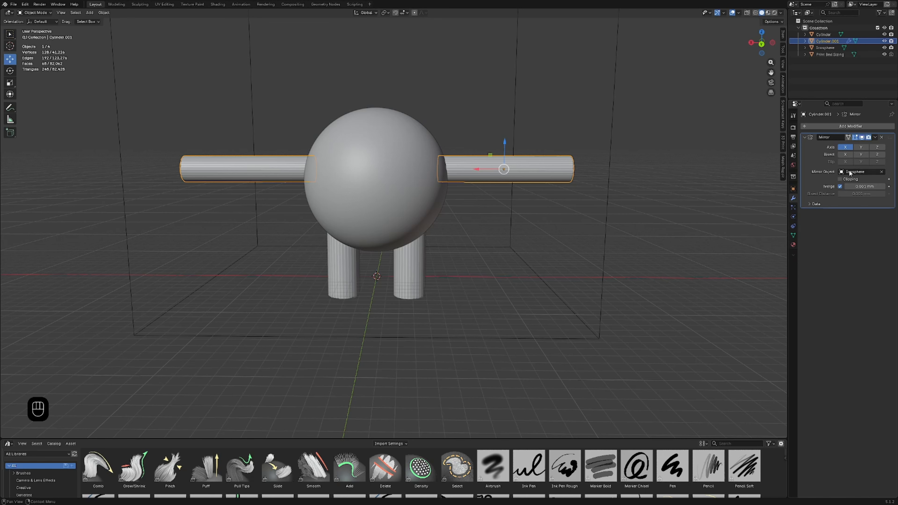
Step: Apply the arm cylinder's Mirror modifier and set the arms' origin to their geometry
click(875, 137)
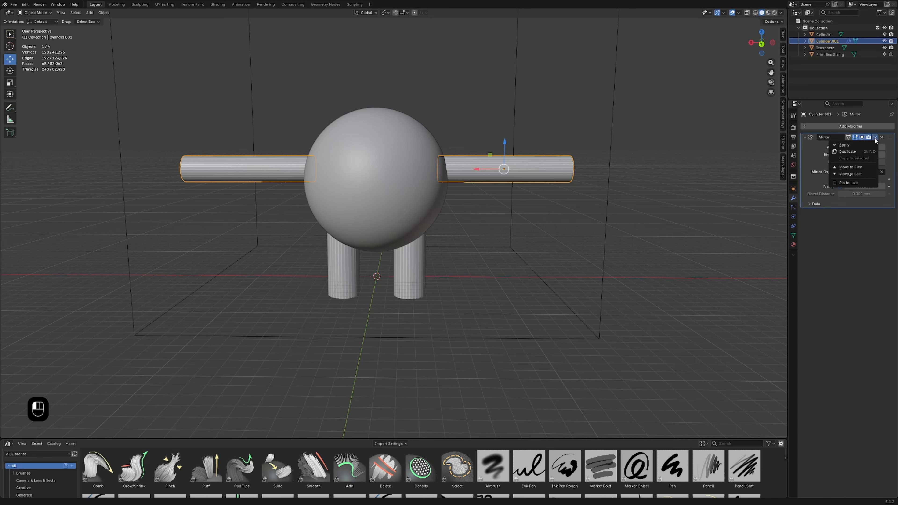
click(860, 146)
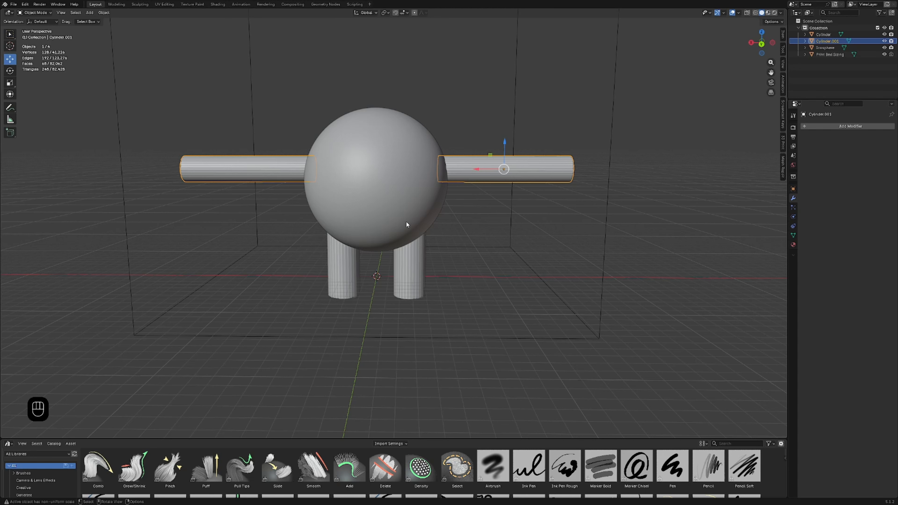
right_click(440, 169)
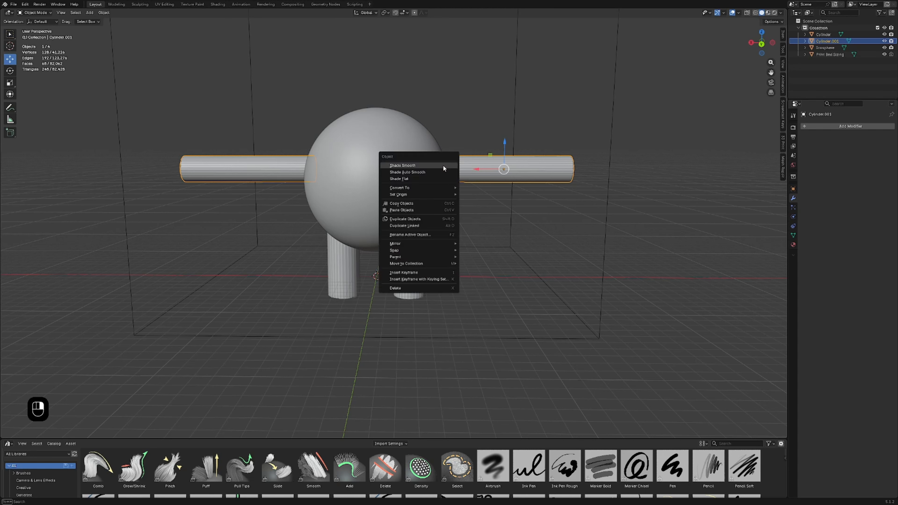
mouse_move(435, 196)
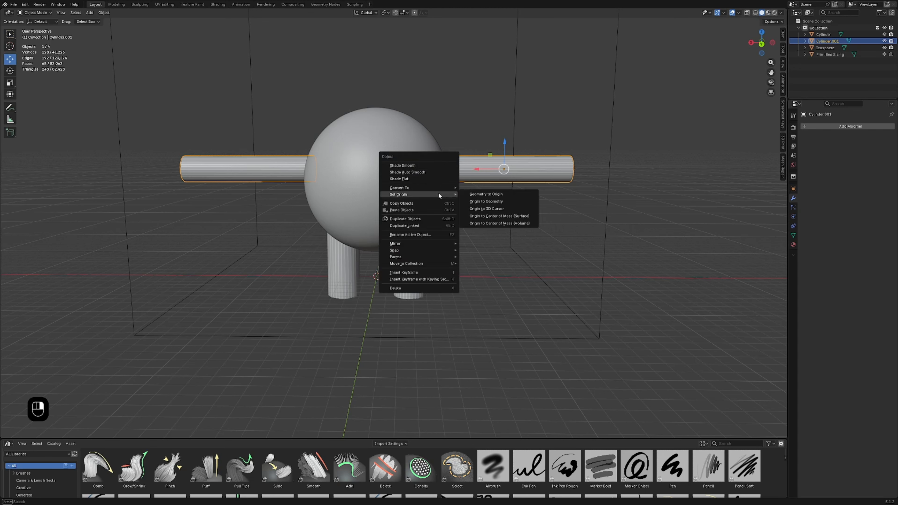
click(483, 201)
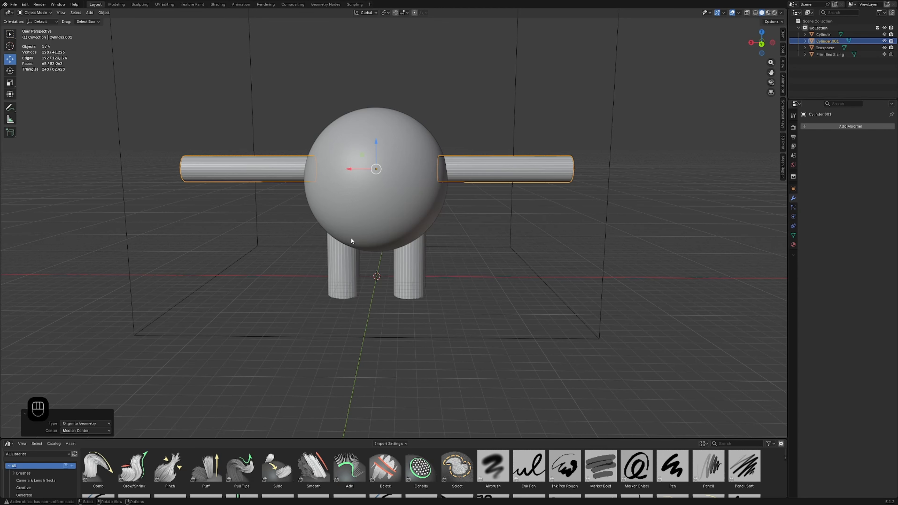
Step: Set the origin of the mirrored leg cylinders to their geometry
middle_drag(299, 252, 394, 281)
click(394, 280)
right_click(398, 269)
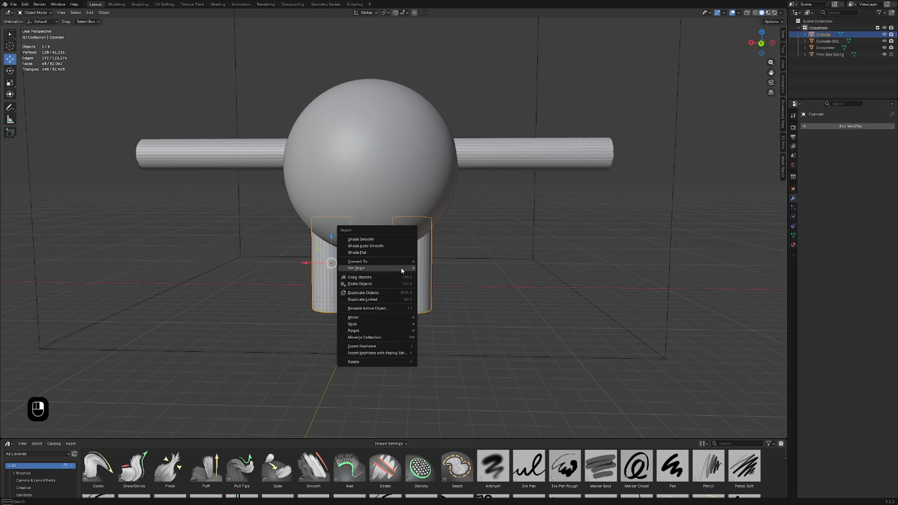
mouse_move(404, 268)
click(438, 275)
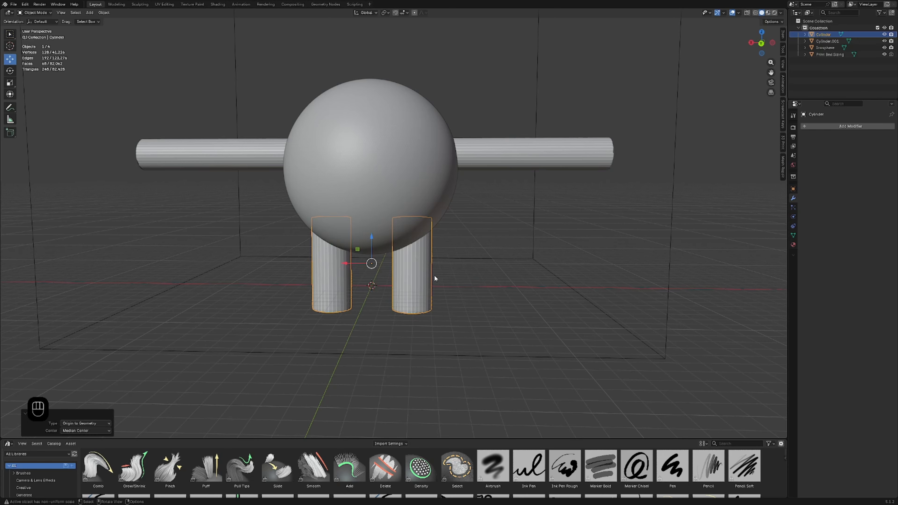
Step: Lengthen both legs downward by scaling them along the Z axis, and deselect them
scroll(434, 275, down, 4)
middle_drag(430, 273, 407, 264)
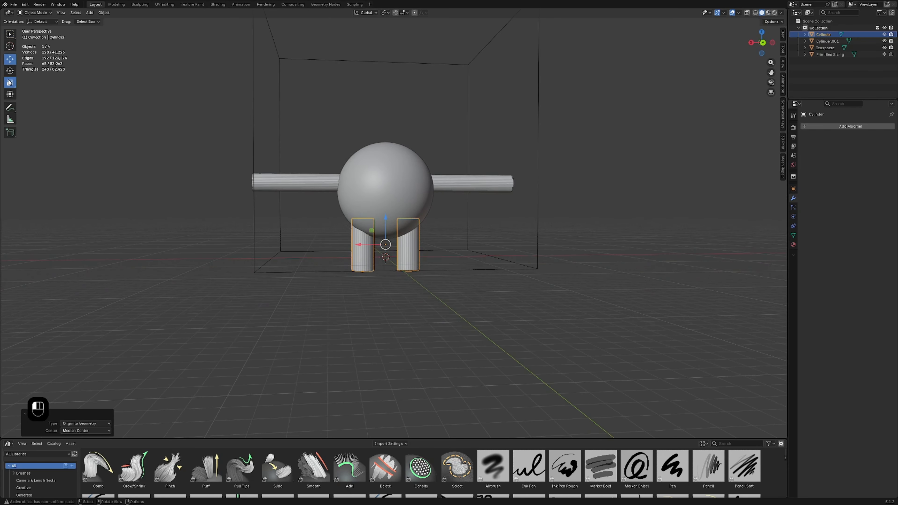
click(10, 83)
mouse_move(386, 220)
mouse_down()
mouse_move(385, 205)
mouse_move(387, 233)
mouse_up()
click(11, 60)
click(447, 244)
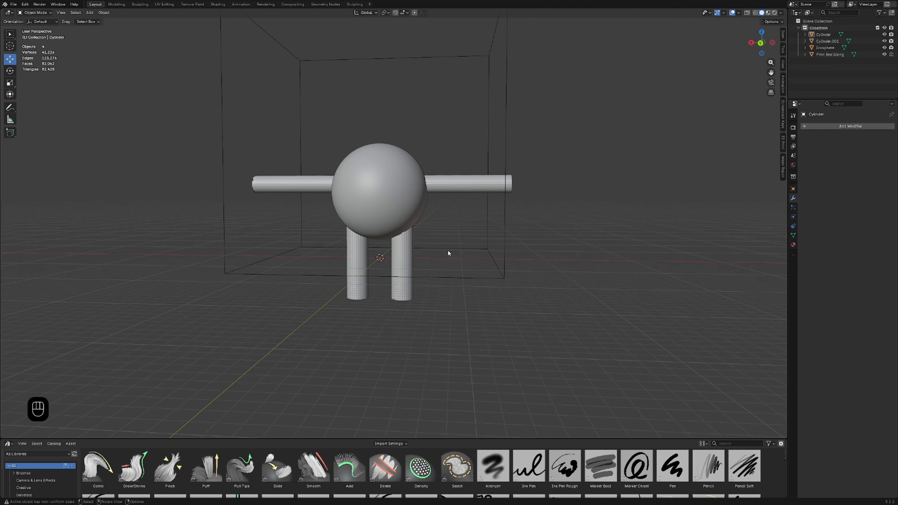
middle_drag(447, 249, 461, 256)
scroll(458, 255, up, 3)
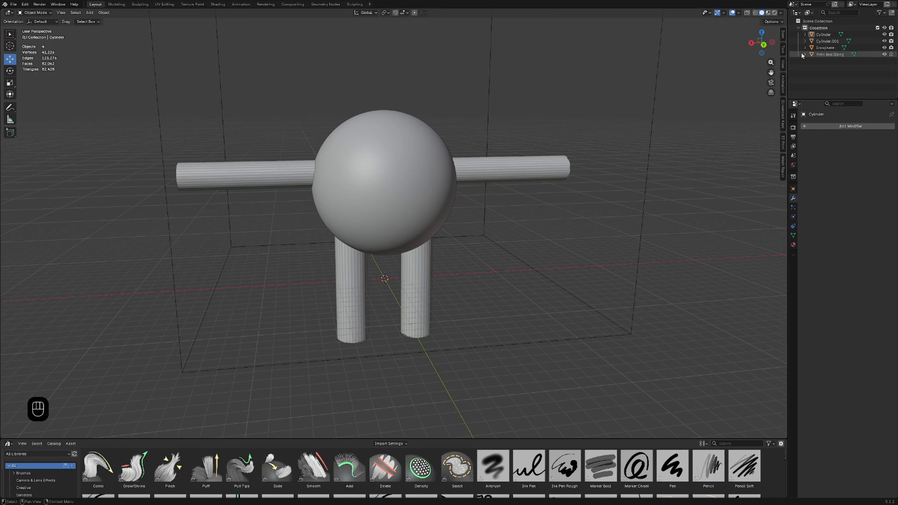
Step: Set the 3D viewport's clip start distance to 1
click(783, 64)
click(757, 48)
text(1)
key(Return)
click(784, 64)
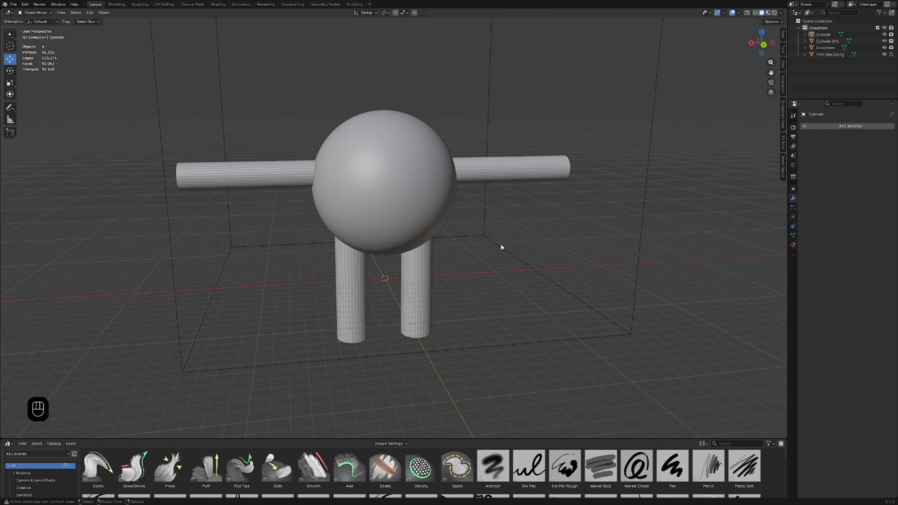
Step: Move the sphere, arms and legs together up along Z, and deselect them
middle_drag(497, 247, 490, 235)
drag(281, 108, 459, 272)
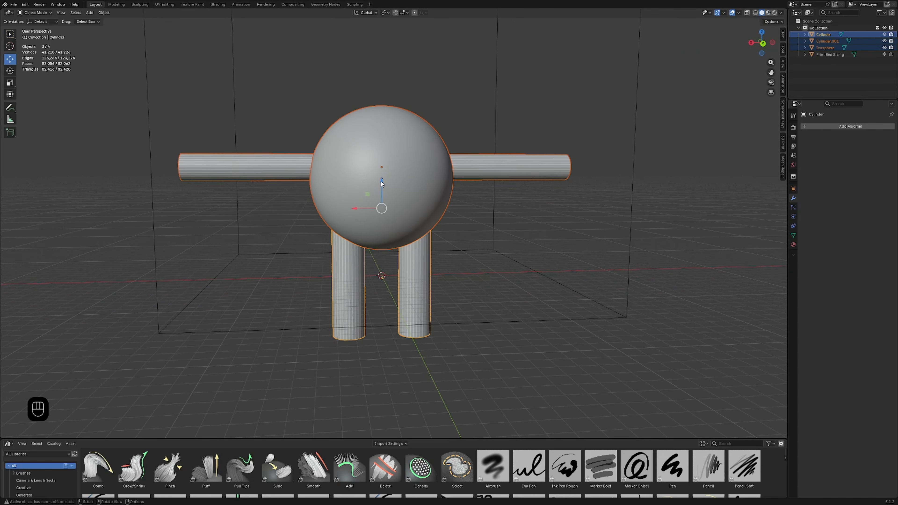
drag(382, 183, 382, 136)
scroll(455, 173, down, 1)
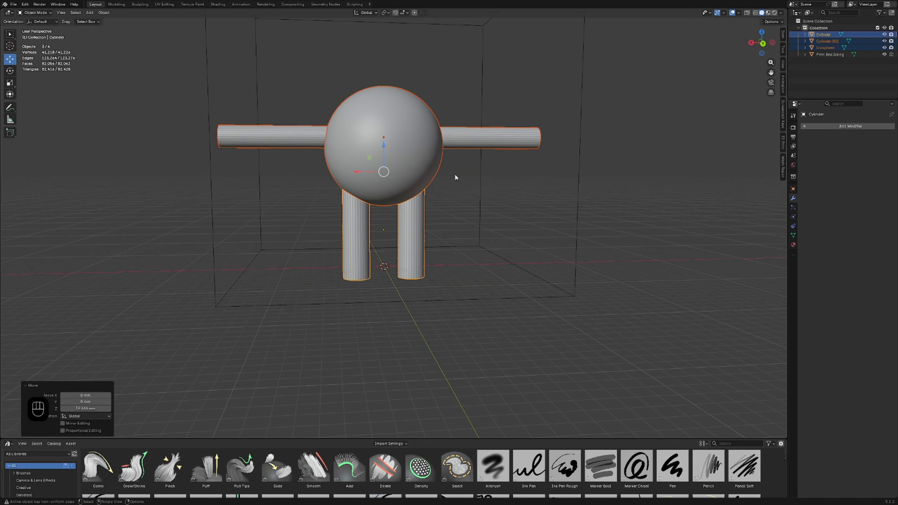
shift+middle_drag(454, 174, 466, 272)
scroll(448, 257, up, 1)
click(454, 261)
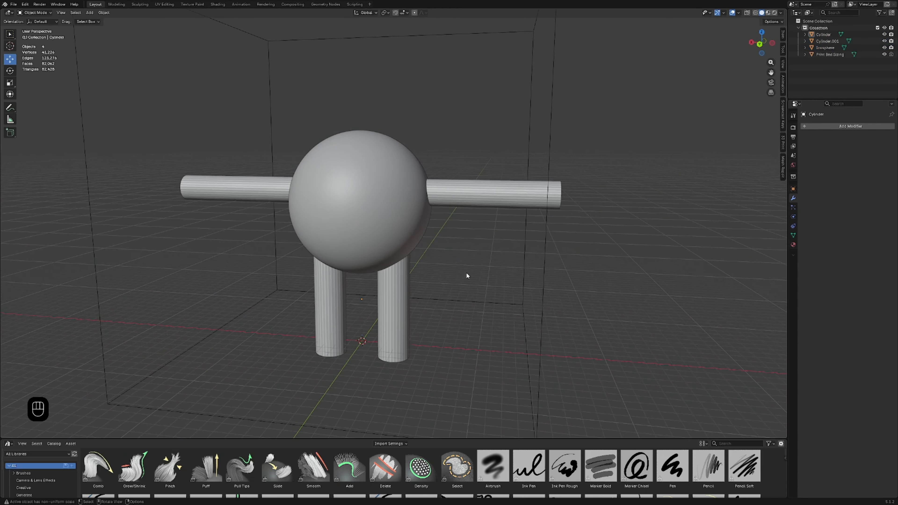
Step: Add a cone mesh at the origin between the legs and enlarge it uniformly
key(shift+a)
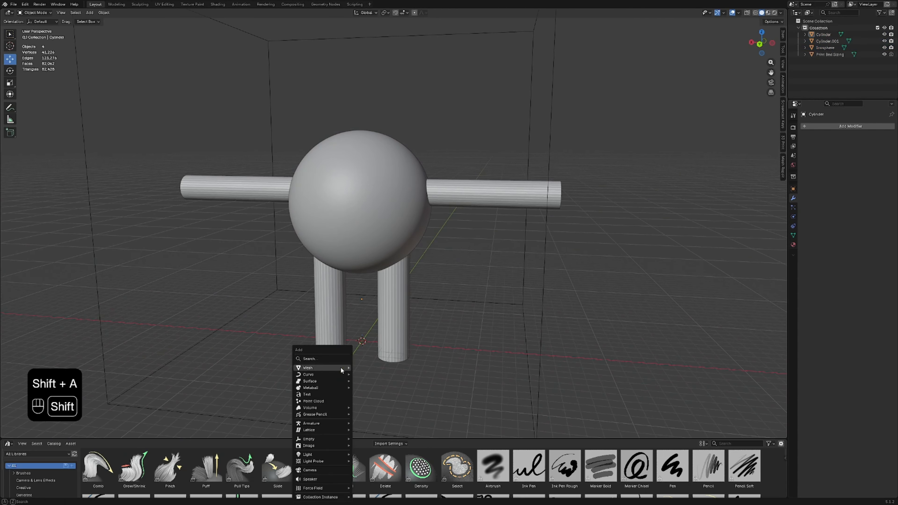
mouse_move(340, 367)
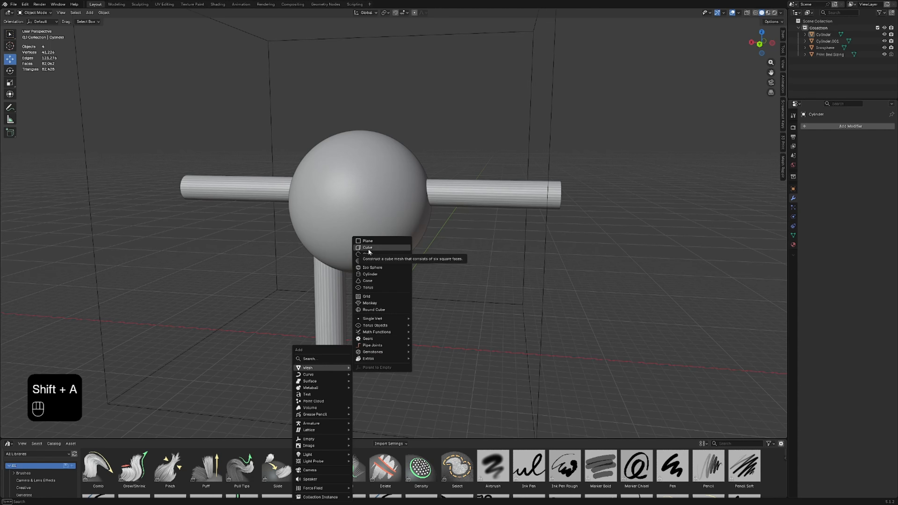
click(368, 280)
middle_drag(368, 283, 431, 318)
scroll(431, 318, up, 5)
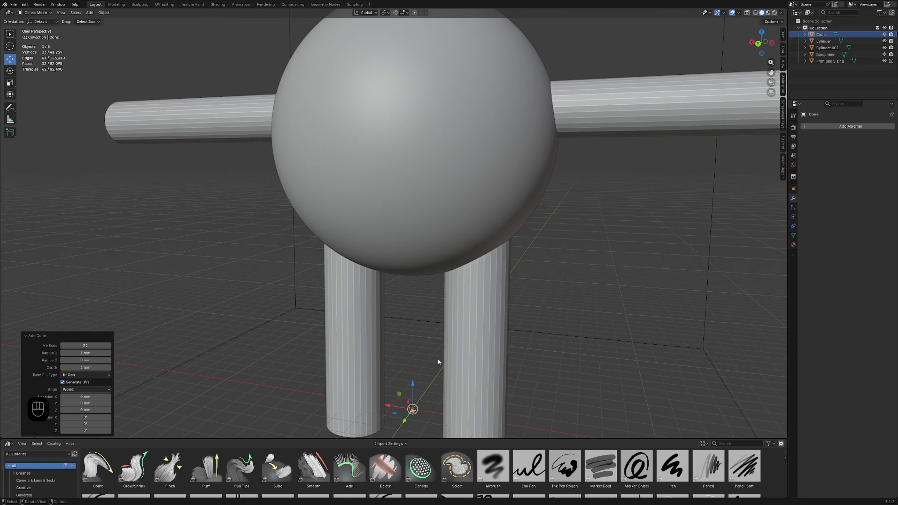
scroll(437, 358, down, 3)
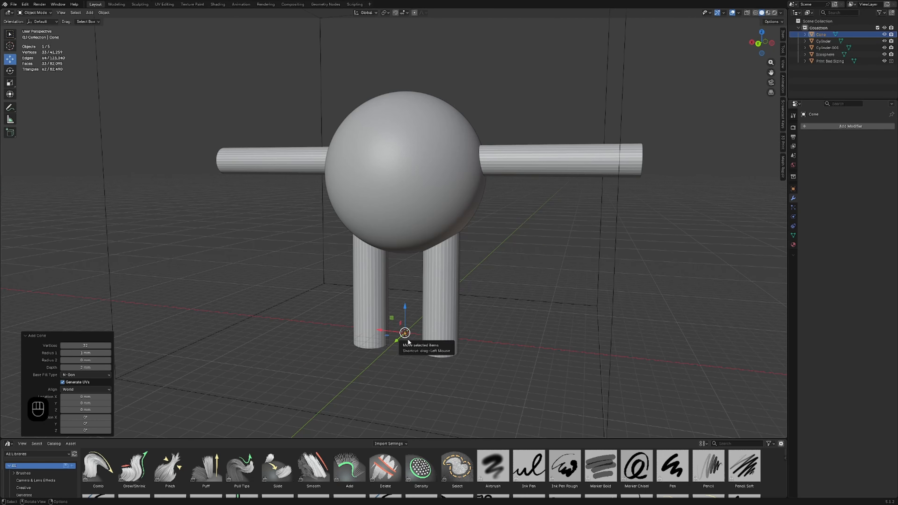
key(s)
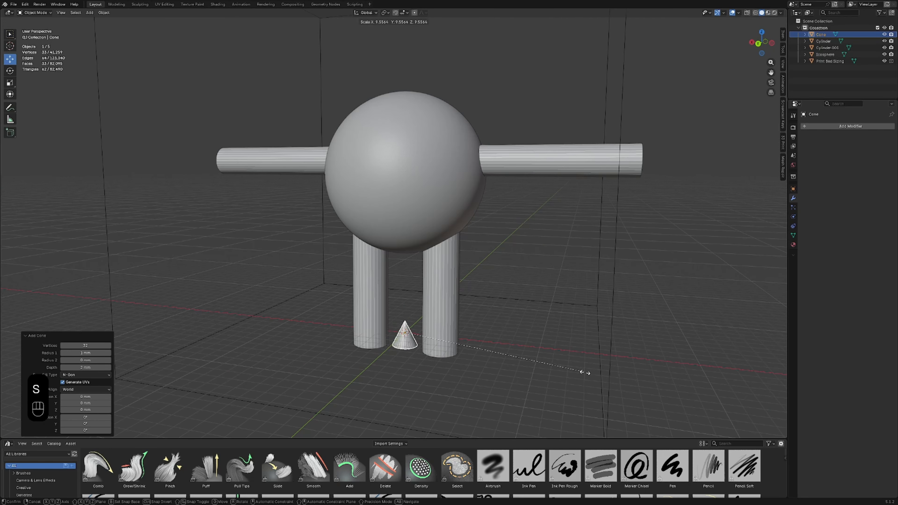
click(648, 384)
Step: Place the cone on the front of the spherical body as a nose, rotated about X to point outward along Y
middle_drag(552, 364, 398, 317)
drag(402, 313, 284, 160)
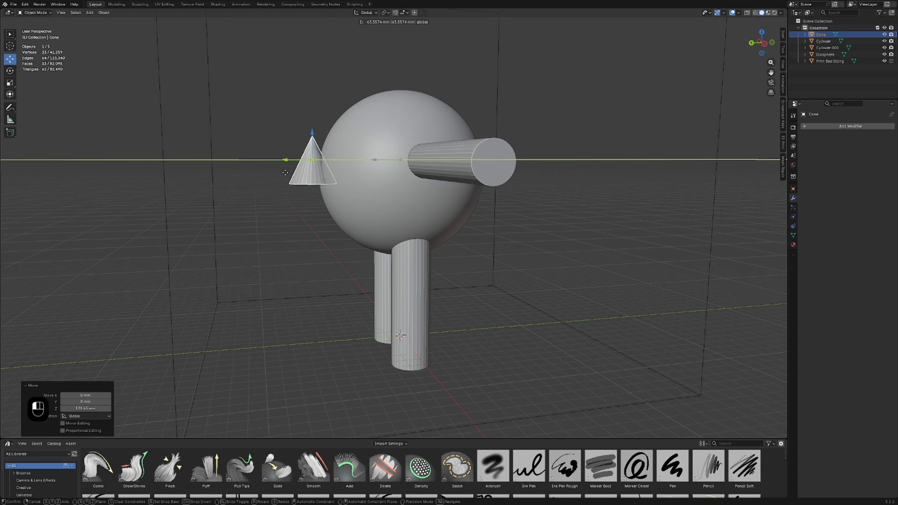
click(9, 71)
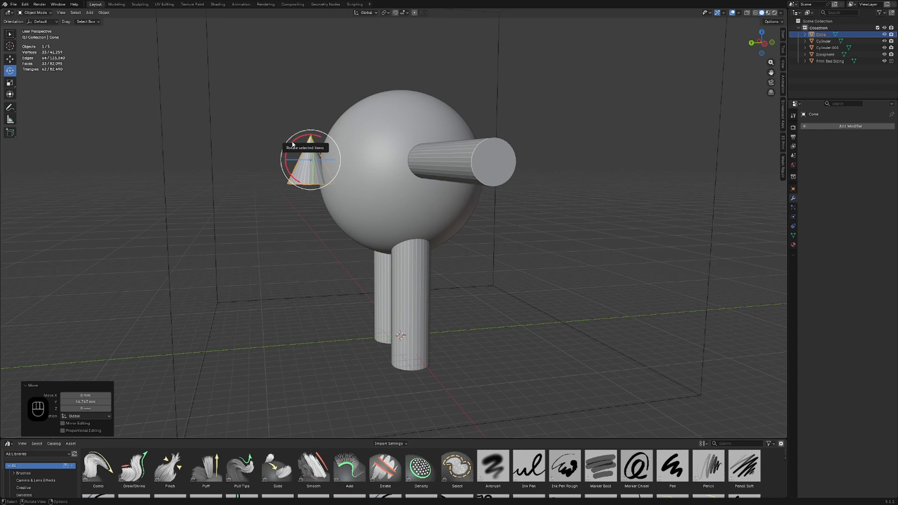
drag(292, 143, 267, 156)
click(9, 60)
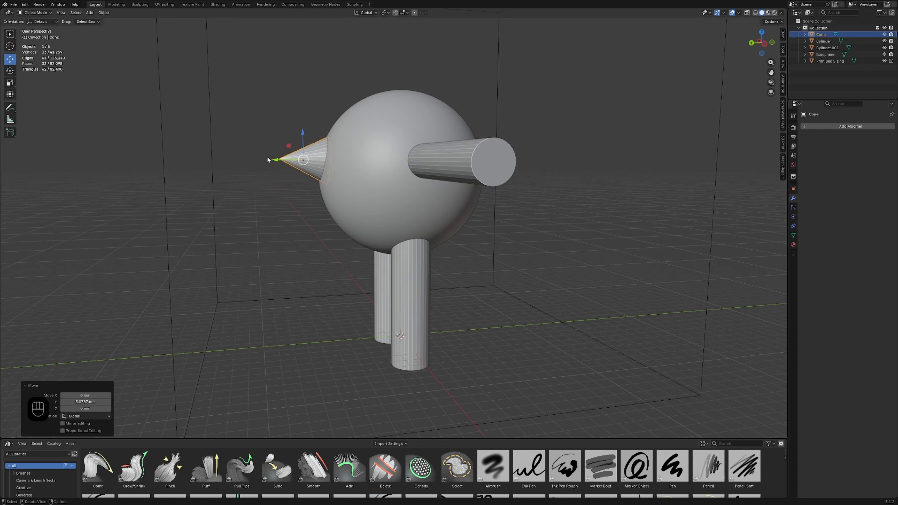
middle_drag(267, 156, 380, 193)
click(465, 315)
Step: Add an Ico Sphere with its subdivisions raised to 3
middle_drag(465, 316, 320, 256)
key(shift+a)
mouse_move(324, 318)
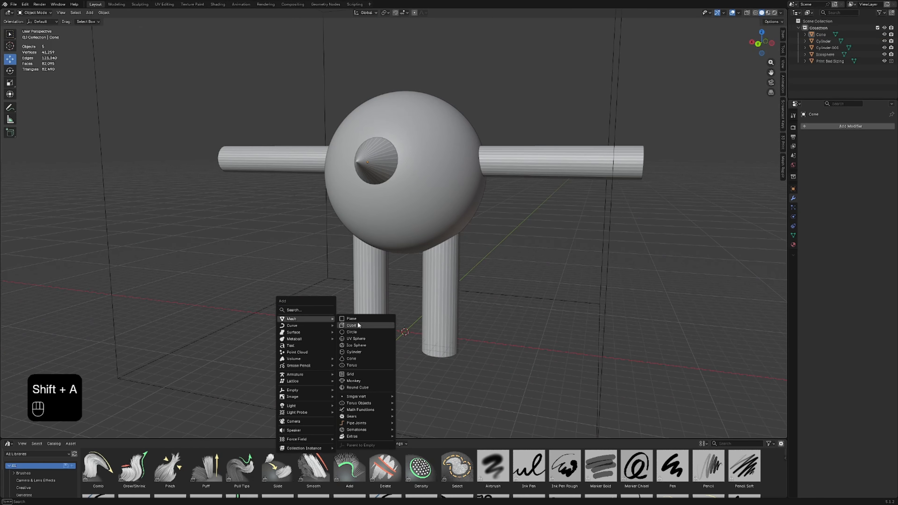
click(356, 345)
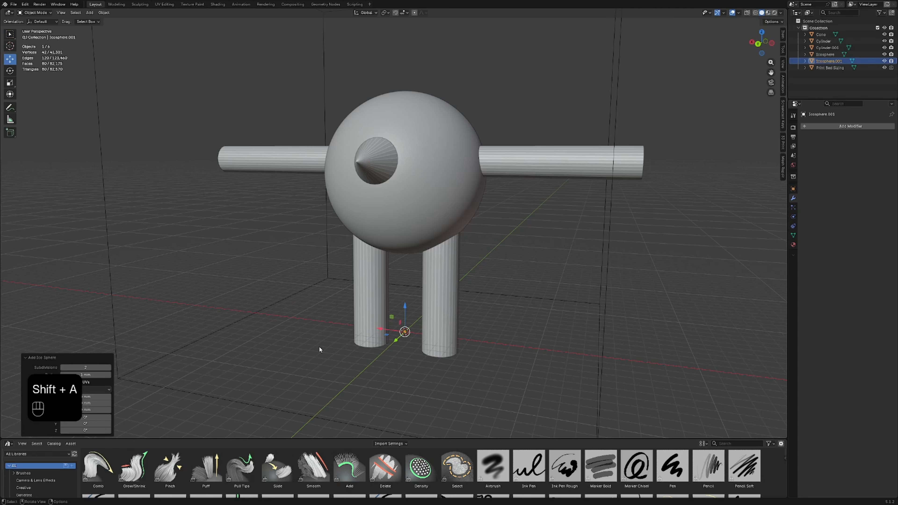
click(108, 368)
Step: Move the new Ico Sphere up beside the nose and scale it uniformly by about 4.9
middle_drag(359, 341, 380, 345)
drag(391, 313, 351, 132)
key(s)
click(707, 402)
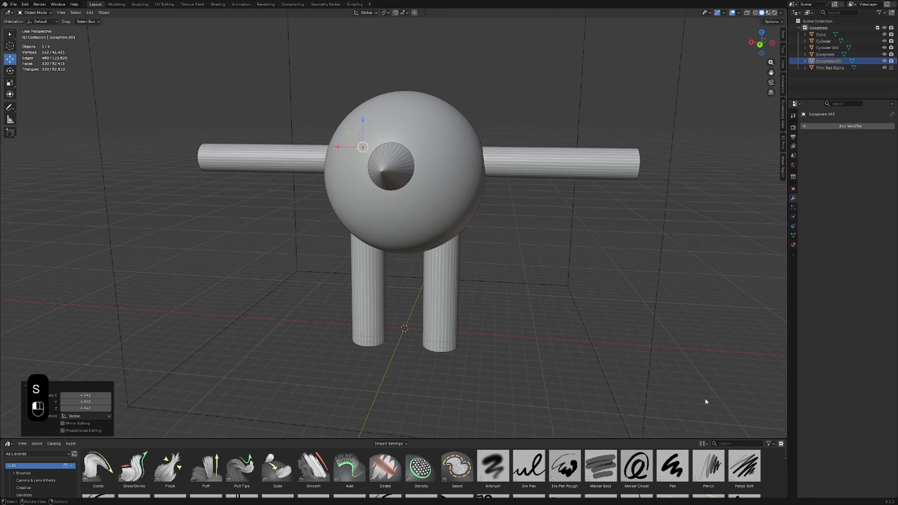
Step: Move the small sphere forward along Y to the body's front surface and enlarge it uniformly as an eye
middle_drag(707, 402, 390, 176)
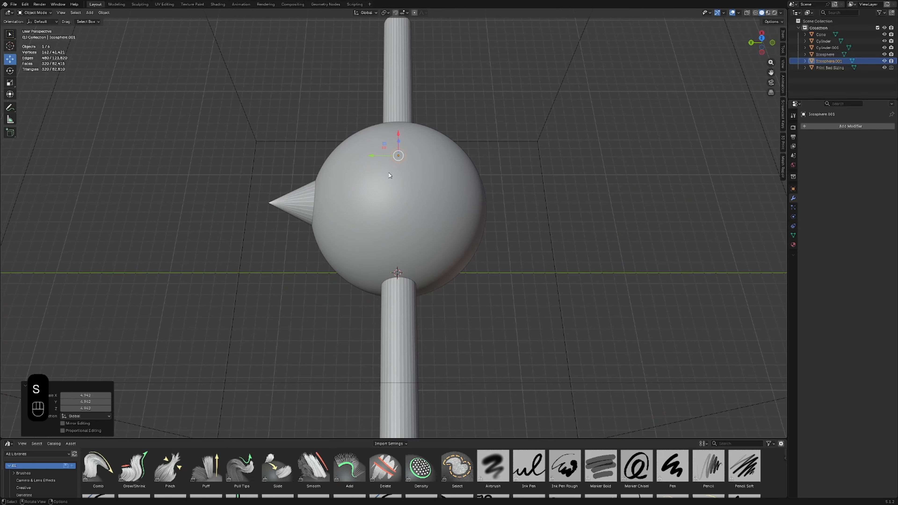
click(298, 164)
middle_drag(298, 164, 380, 192)
click(351, 184)
key(s)
click(451, 215)
Step: Reposition the eye sphere beside the nose in the XZ plane and push it back into the body along Y
middle_drag(450, 216, 348, 172)
key(g)
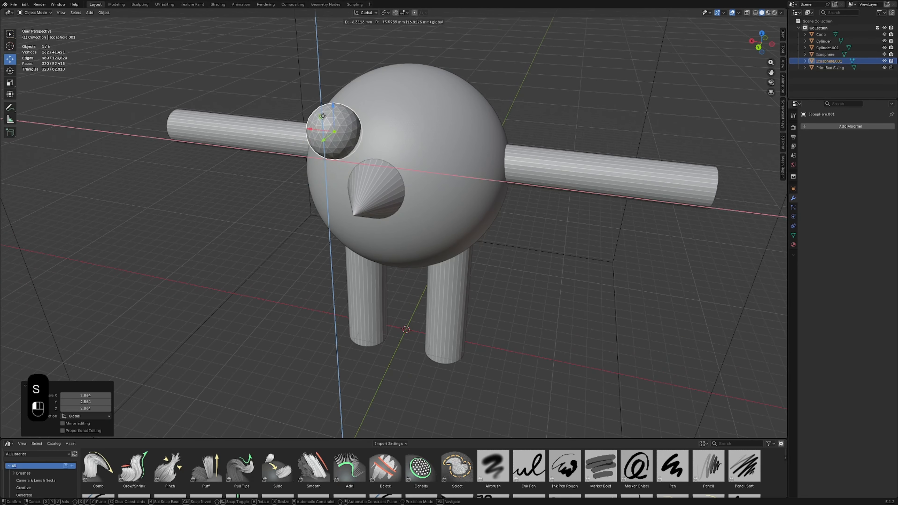
click(314, 141)
middle_drag(313, 141, 457, 190)
drag(457, 190, 443, 185)
middle_drag(443, 186, 413, 188)
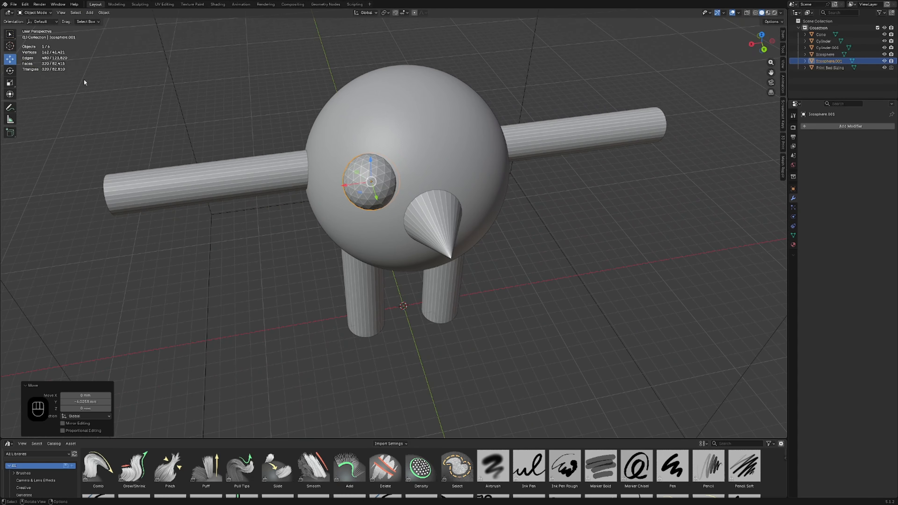
Step: Scale the eye sphere to about 1.5 along Z and stretch it along Y
click(10, 83)
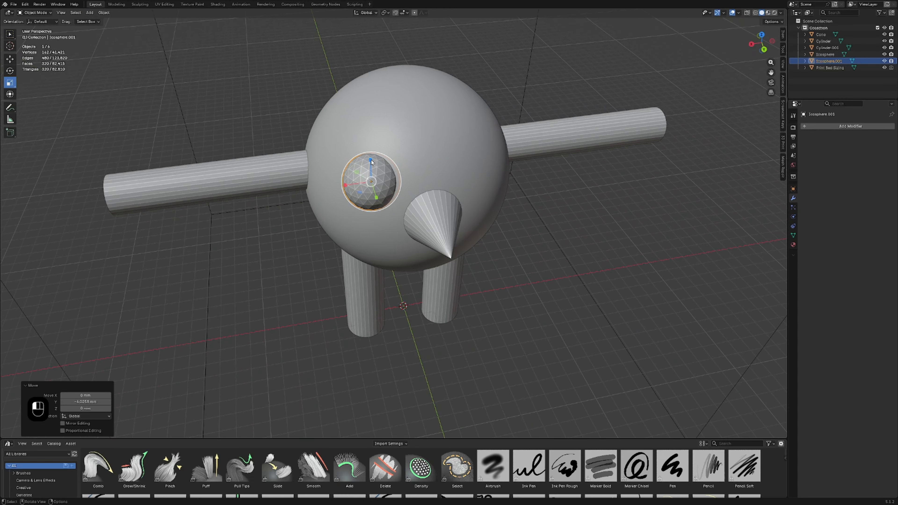
drag(372, 160, 372, 141)
middle_drag(372, 140, 330, 184)
key(s)
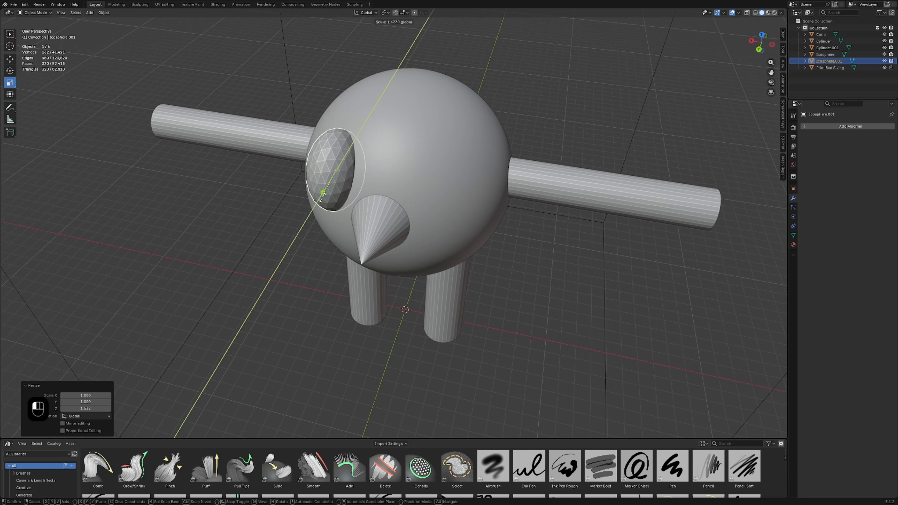
click(324, 196)
Step: Rotate the flattened eye so its broad side faces forward, and move it against the body's curved front beside the nose
click(9, 71)
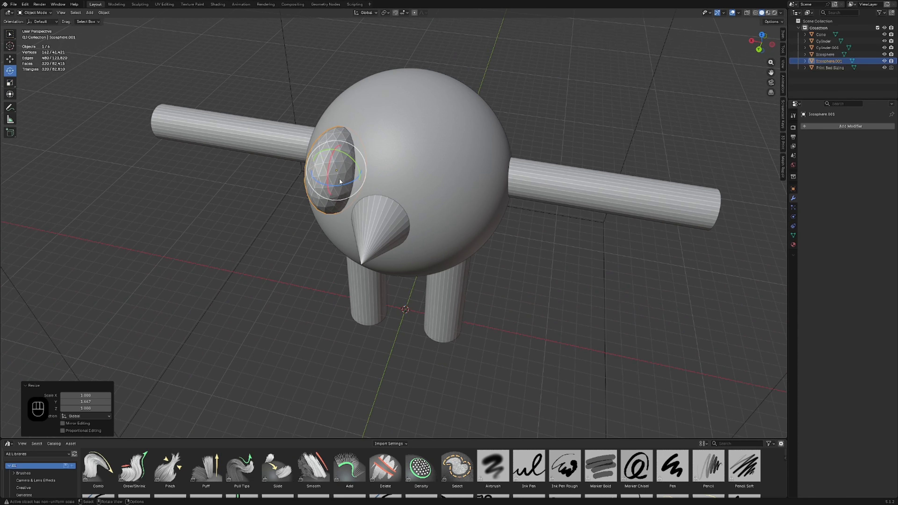
drag(340, 179, 351, 143)
key(ctrl+z)
click(10, 59)
middle_drag(370, 179, 402, 161)
drag(387, 142, 368, 148)
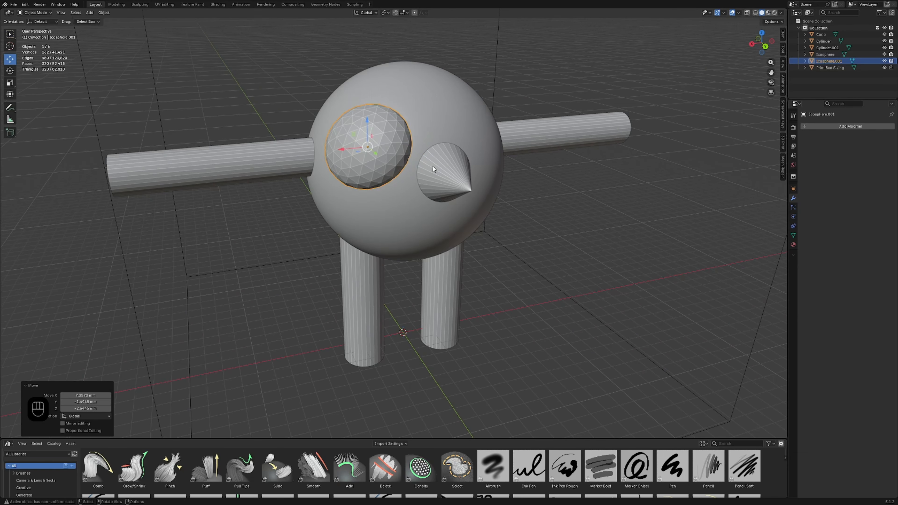
Step: Add a Mirror modifier to the eye with the spherical body as the mirror object
middle_drag(433, 166, 395, 167)
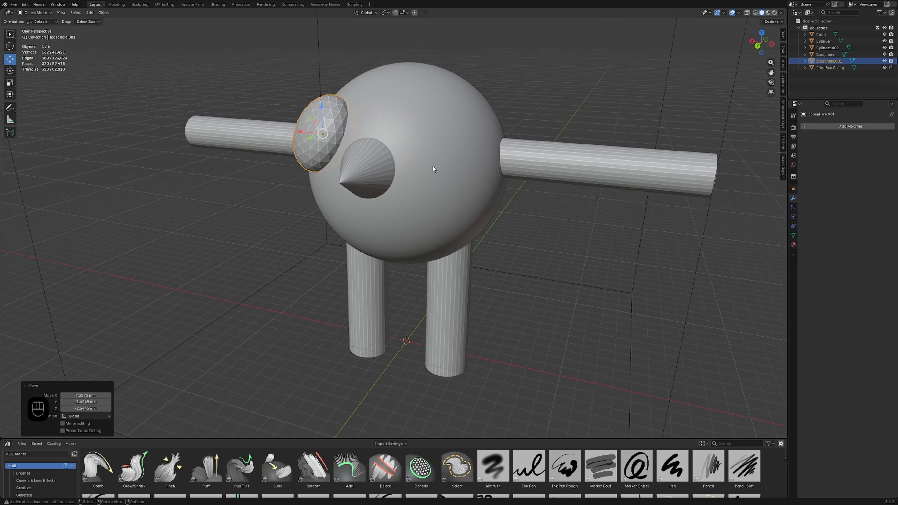
click(837, 127)
mouse_move(836, 128)
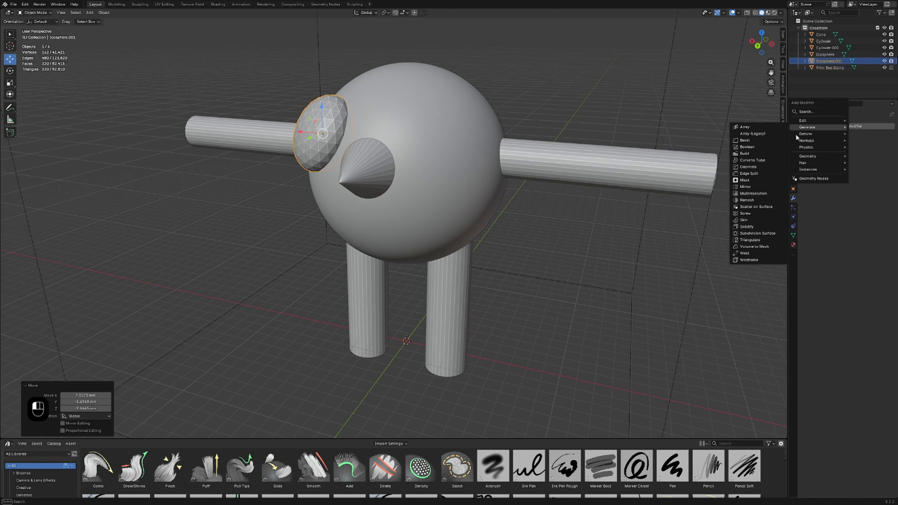
click(756, 187)
click(882, 172)
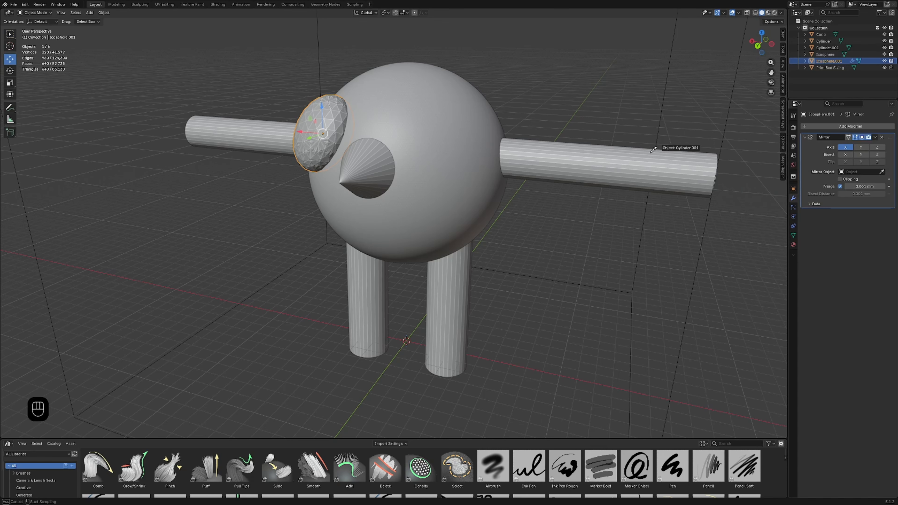
click(435, 108)
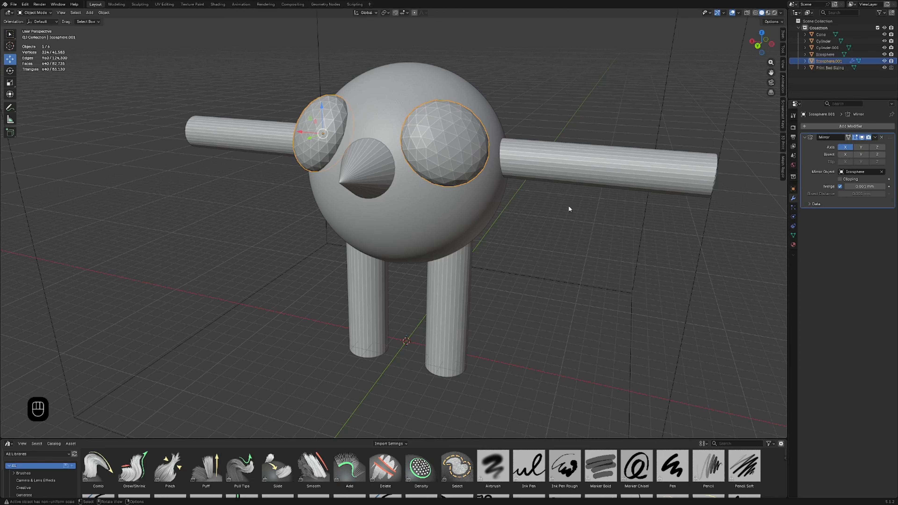
middle_drag(569, 208, 595, 207)
Step: Apply the eyes' Mirror modifier and set their origin to geometry
click(876, 140)
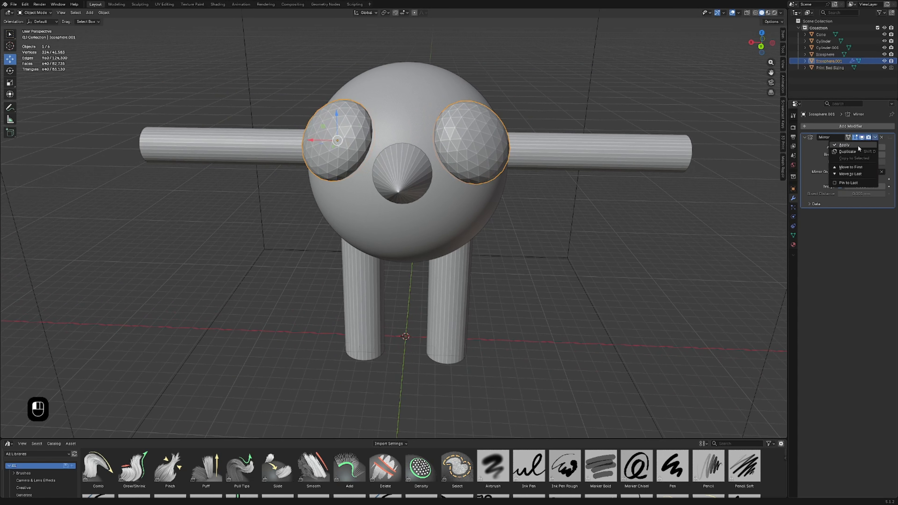
click(857, 145)
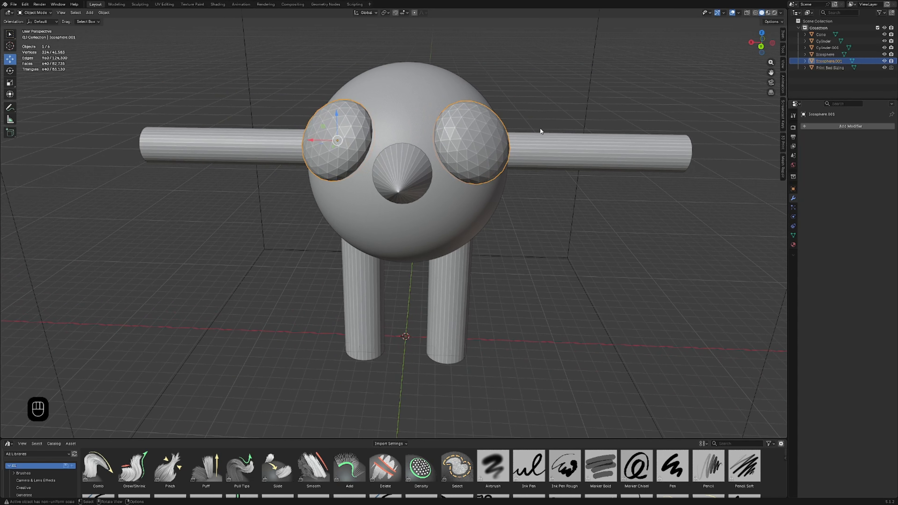
right_click(339, 156)
mouse_move(340, 154)
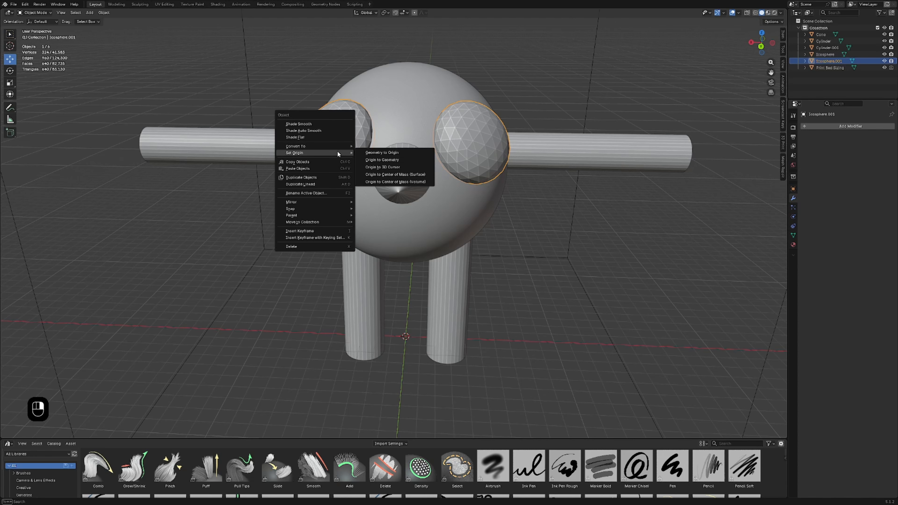
click(382, 160)
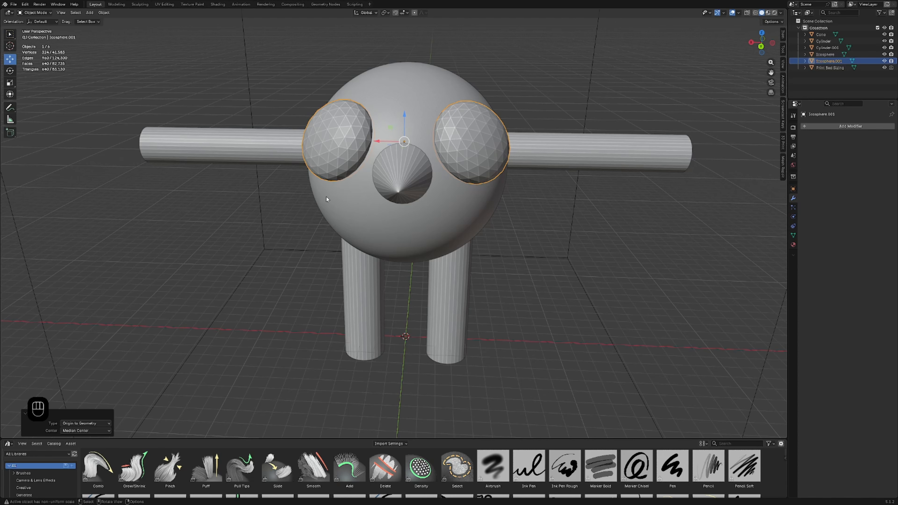
middle_drag(326, 196, 382, 183)
click(525, 239)
scroll(525, 239, down, 5)
middle_drag(522, 243, 444, 246)
scroll(508, 240, up, 4)
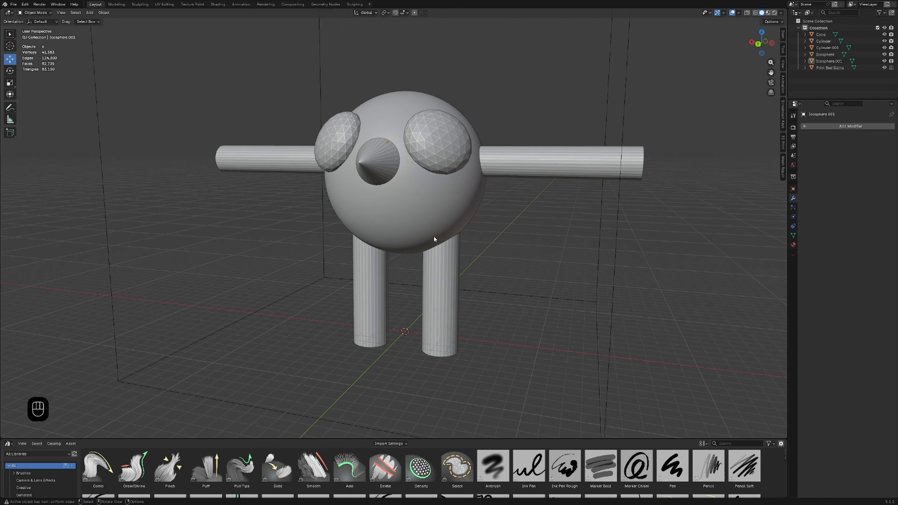
Step: Try sculpting the eyes with the Inflate/Deflate brush, undo the stroke and return to the Layout workspace
click(436, 146)
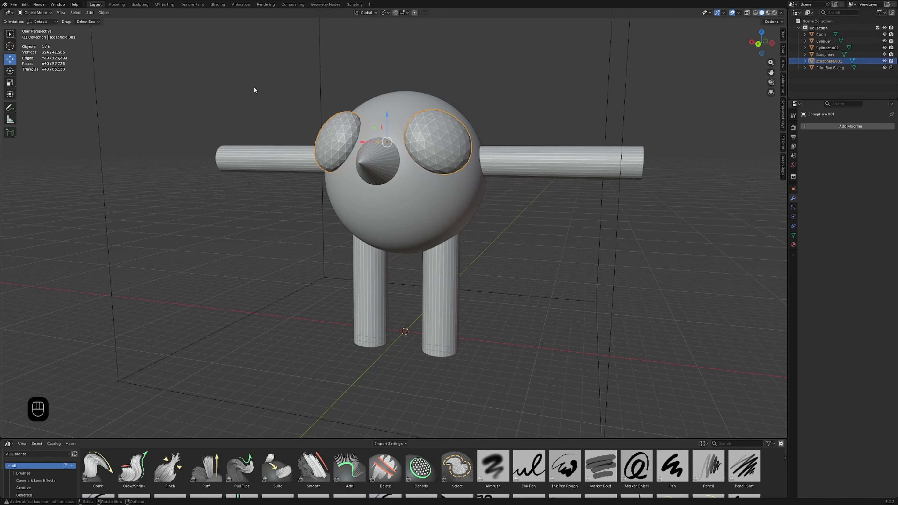
click(146, 5)
scroll(361, 147, down, 5)
mouse_move(361, 147)
middle_down()
mouse_move(371, 161)
mouse_move(319, 180)
mouse_move(342, 184)
mouse_move(365, 213)
middle_up()
scroll(344, 181, up, 4)
scroll(371, 167, down, 5)
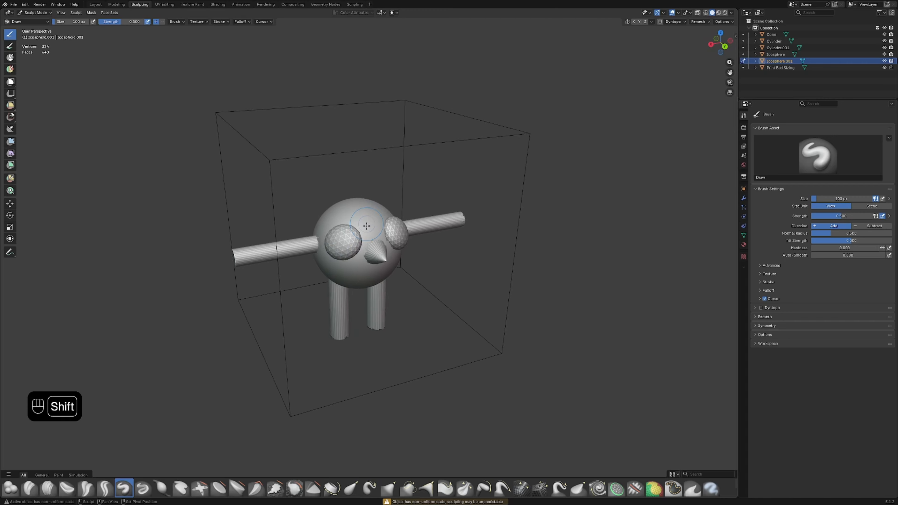
scroll(365, 213, up, 4)
click(161, 488)
mouse_move(368, 212)
mouse_down()
mouse_move(486, 196)
mouse_move(230, 233)
mouse_move(295, 261)
mouse_move(321, 241)
mouse_up()
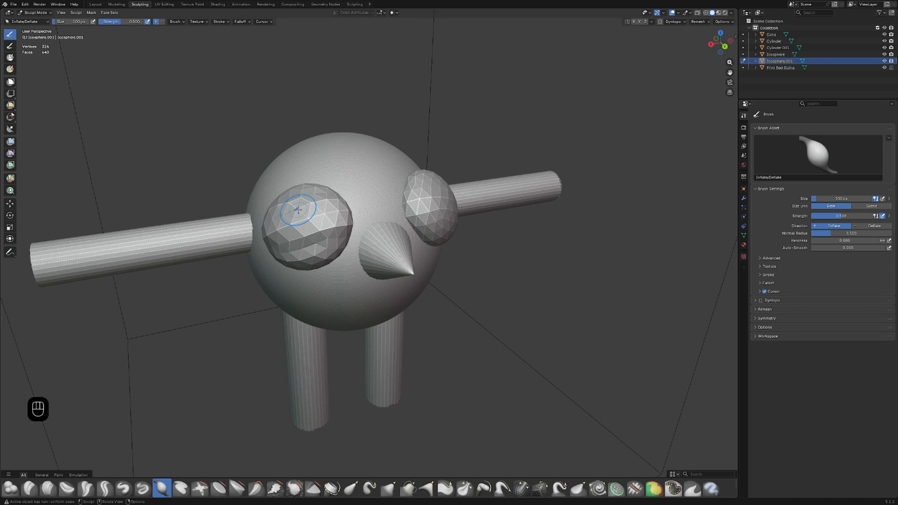
key(ctrl+z)
click(95, 4)
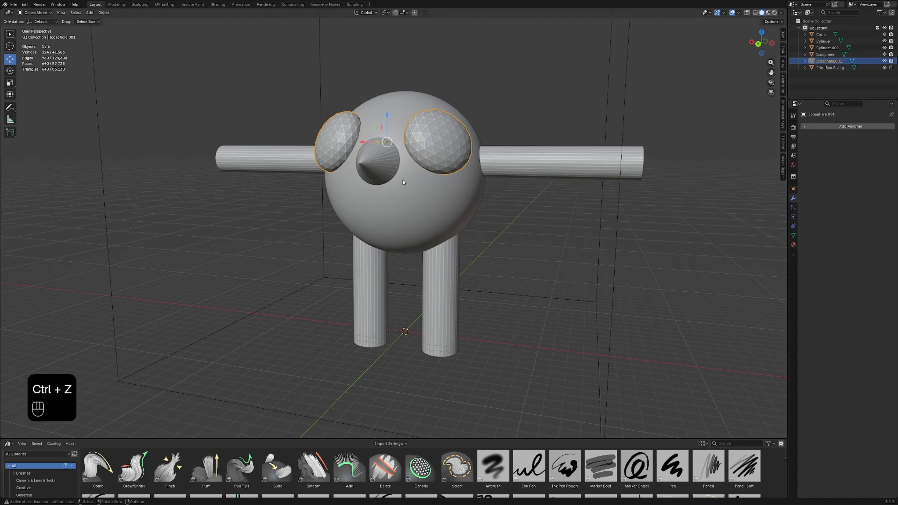
Step: Try sculpting with the eyes and body both selected, undo it and return to the Layout workspace
middle_drag(414, 184, 428, 270)
click(503, 269)
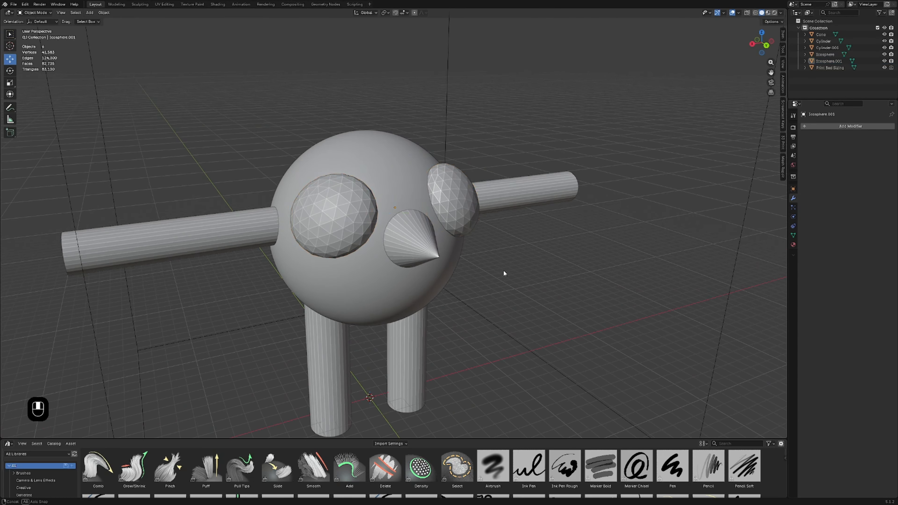
middle_drag(504, 270, 412, 207)
scroll(413, 208, up, 4)
scroll(400, 170, down, 7)
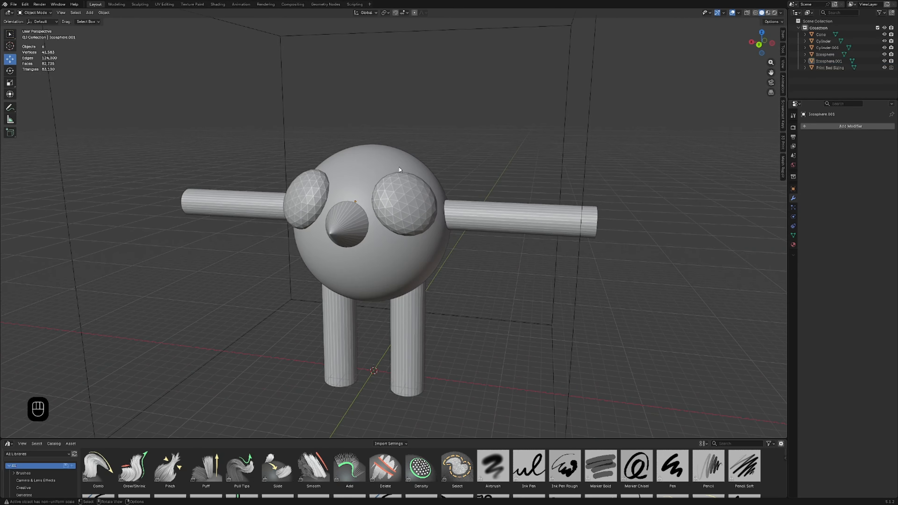
shift+click(361, 177)
click(141, 4)
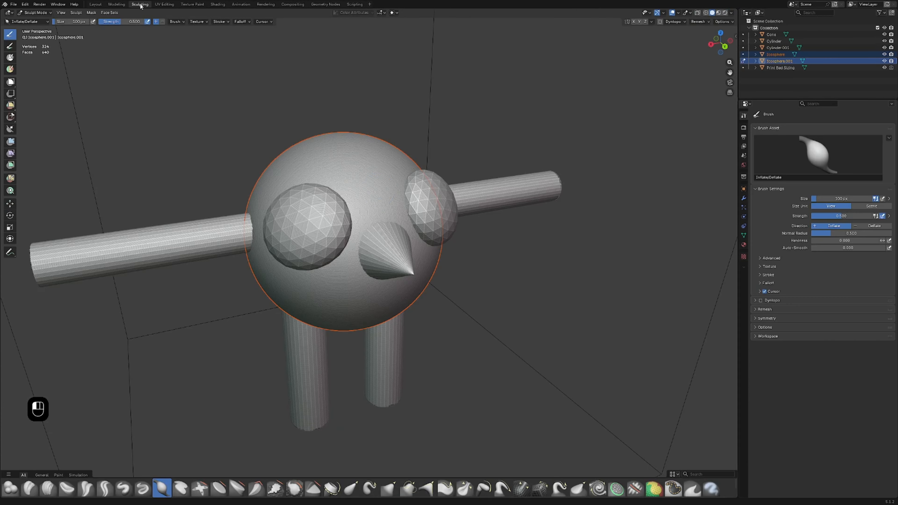
mouse_move(406, 194)
mouse_down()
mouse_move(370, 210)
mouse_move(447, 206)
mouse_move(418, 206)
mouse_up()
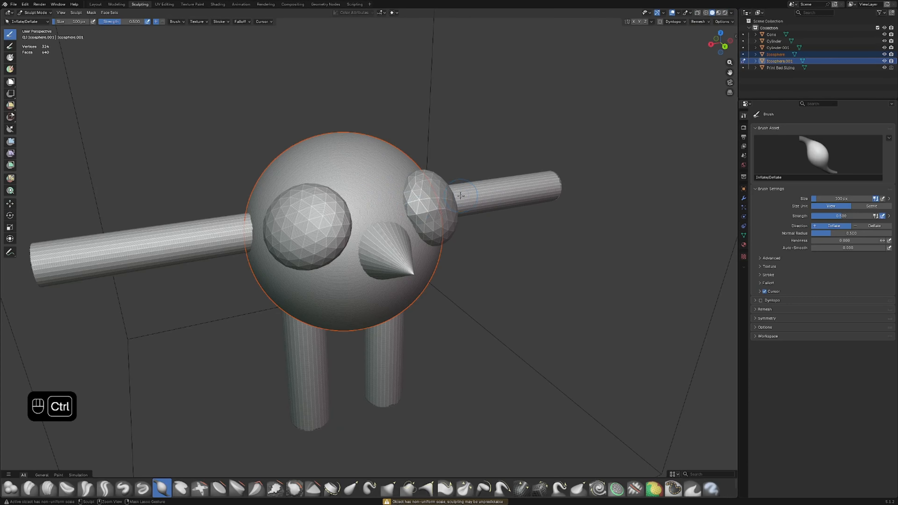
key(ctrl+z)
click(97, 5)
click(471, 245)
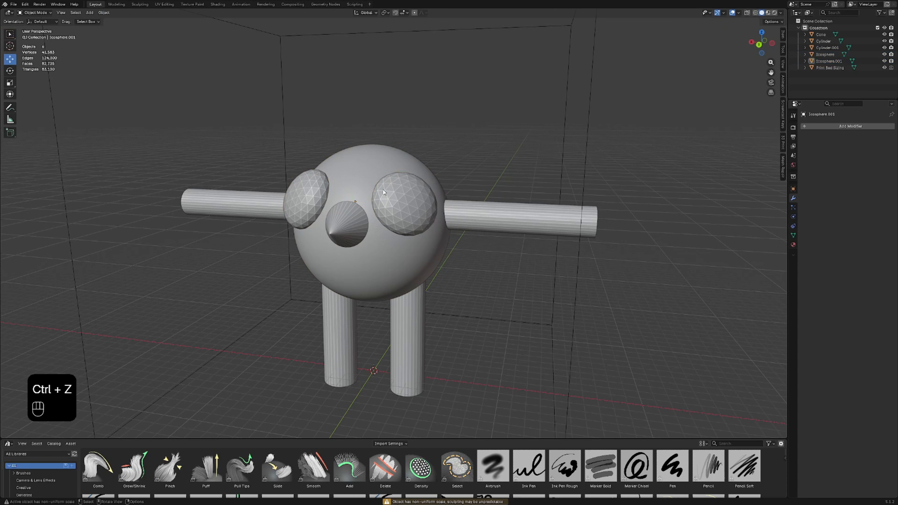
Step: Join the eyes and the spherical body into one object
click(384, 193)
shift+click(365, 179)
right_click(363, 171)
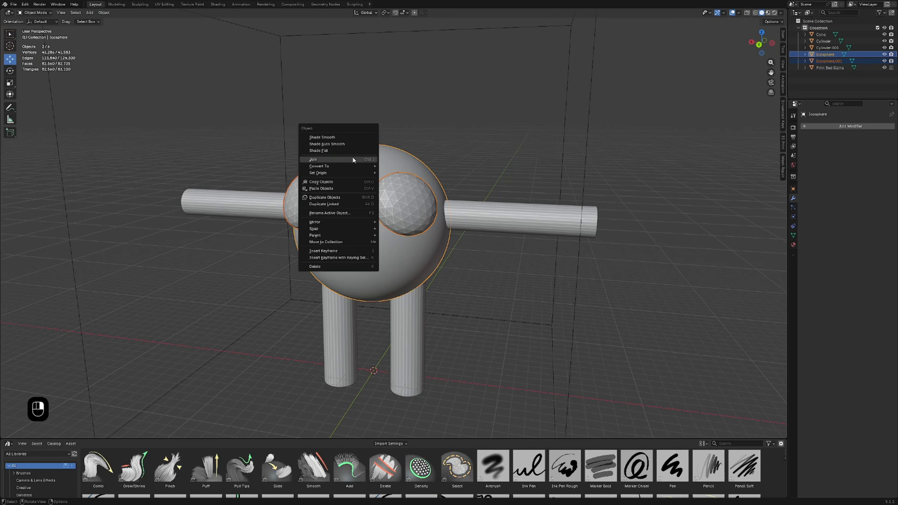
click(353, 156)
Step: Try an Inflate/Deflate stroke on the joined body and eyes, undo it and return to the Layout workspace
click(140, 4)
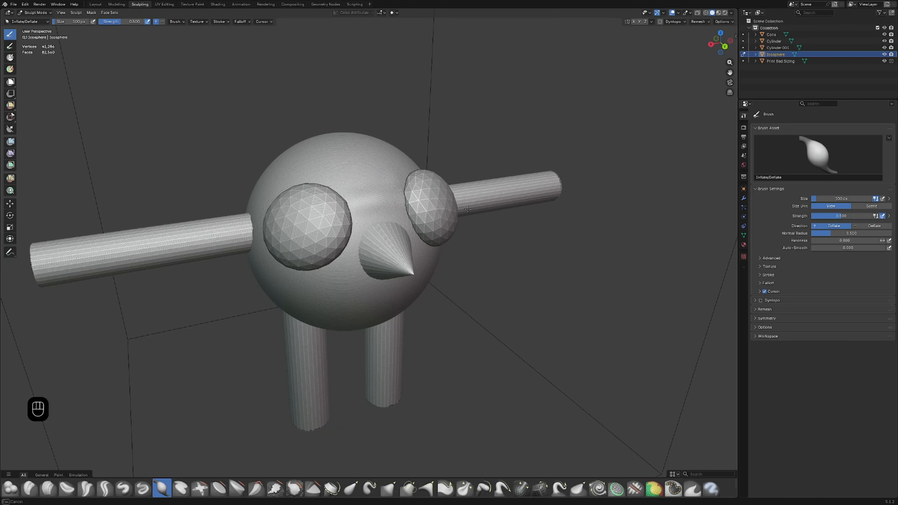
key(ctrl+z)
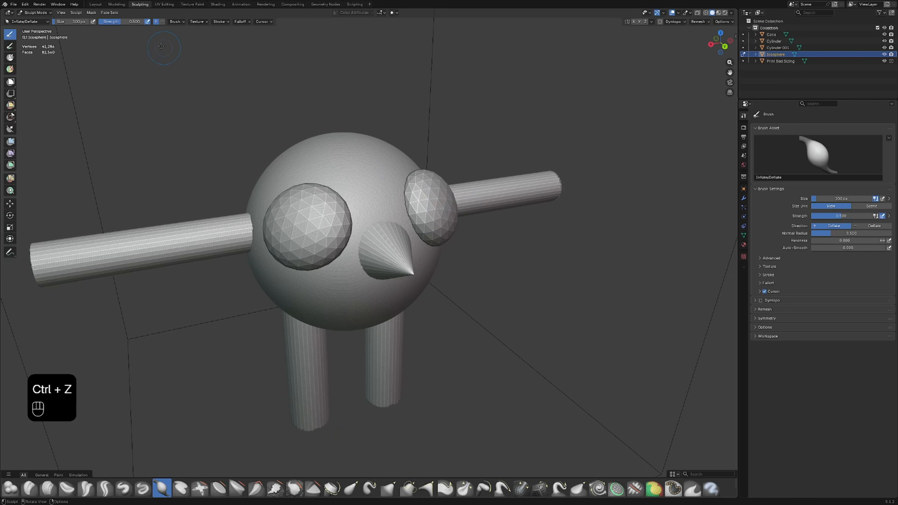
click(96, 4)
Step: Join the cone nose, legs and arms with the body into a single object
shift+click(350, 226)
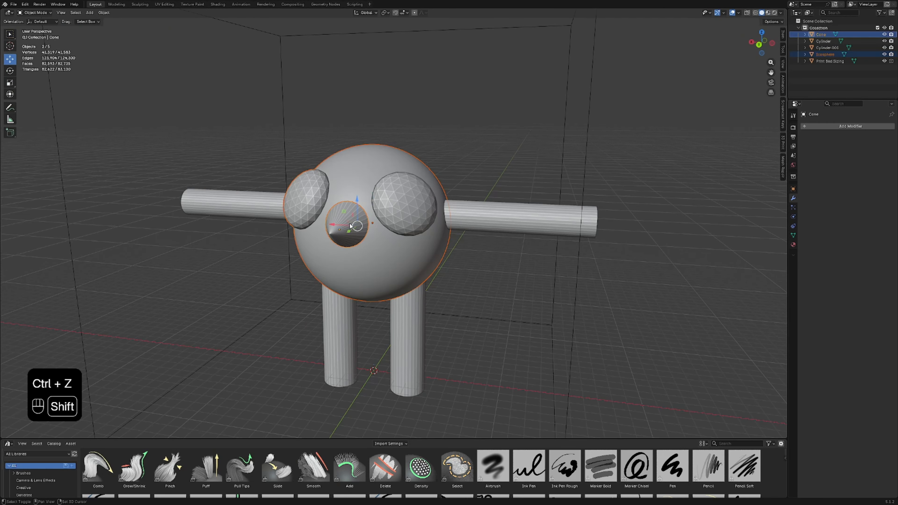
shift+click(411, 305)
shift+click(454, 223)
right_click(352, 219)
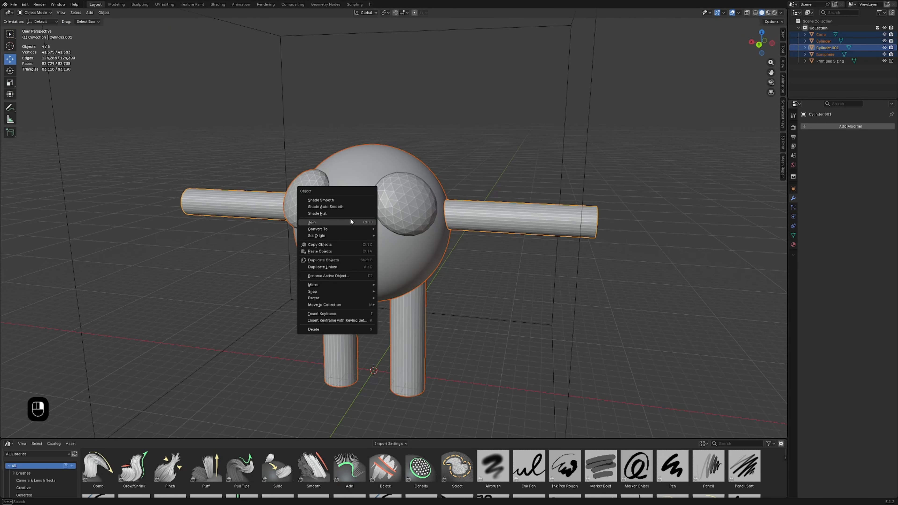
click(341, 221)
middle_drag(342, 221, 382, 236)
right_click(382, 236)
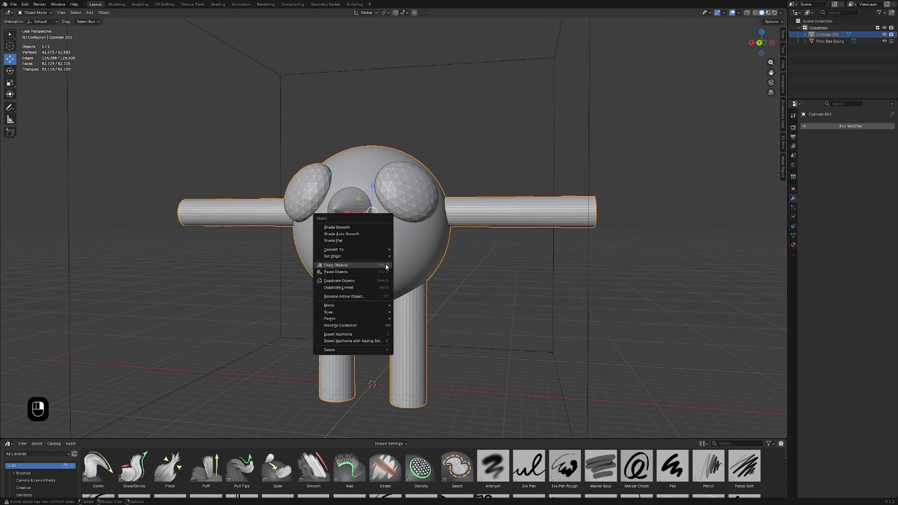
middle_drag(302, 235, 368, 285)
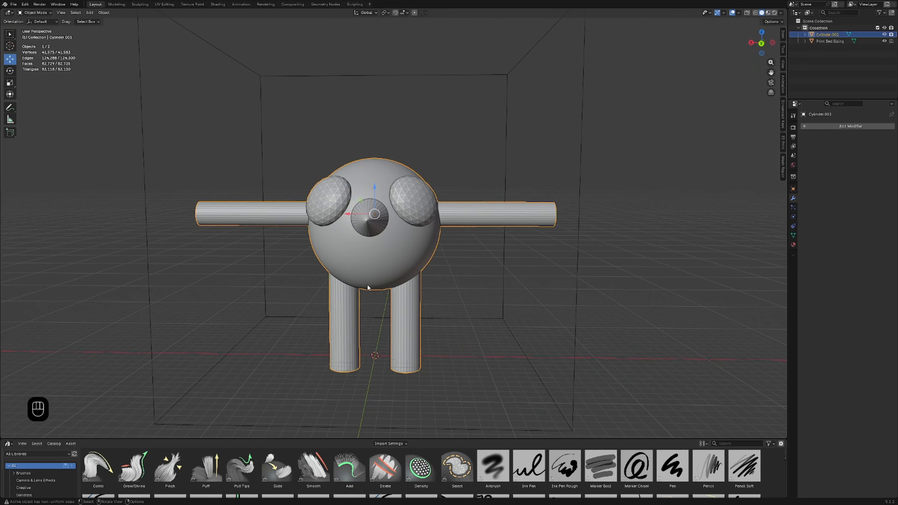
key(ctrl+z)
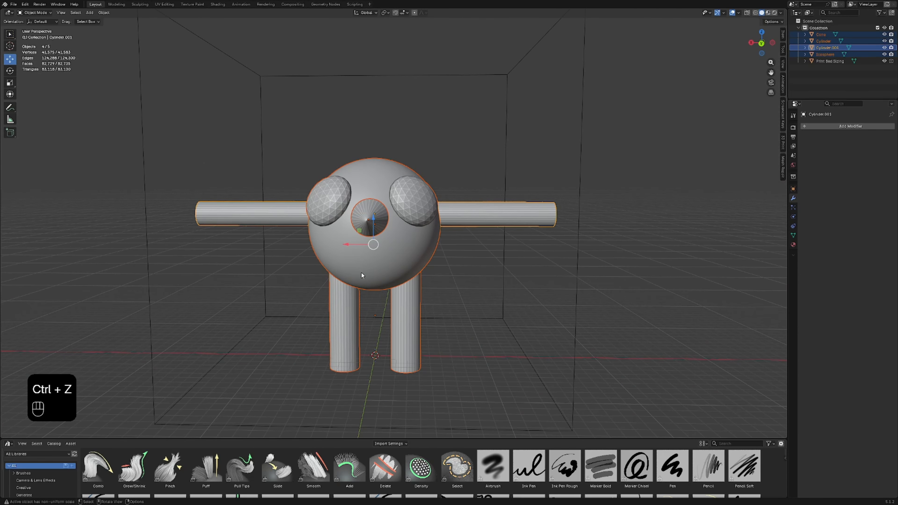
key(ctrl+j)
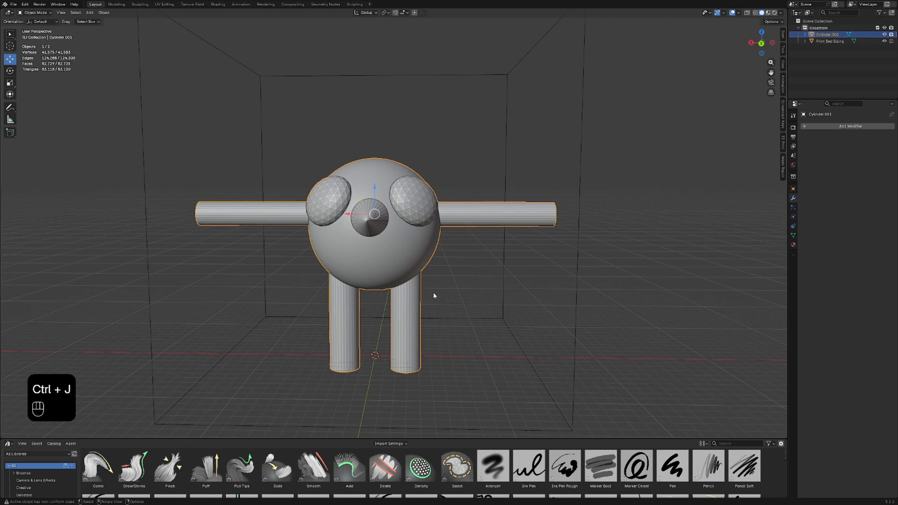
Step: Scale the joined character down uniformly by a factor of about 0.867
key(s)
click(546, 276)
middle_drag(546, 276, 211, 290)
scroll(299, 295, up, 3)
middle_drag(309, 291, 500, 285)
scroll(350, 284, down, 2)
scroll(481, 286, up, 4)
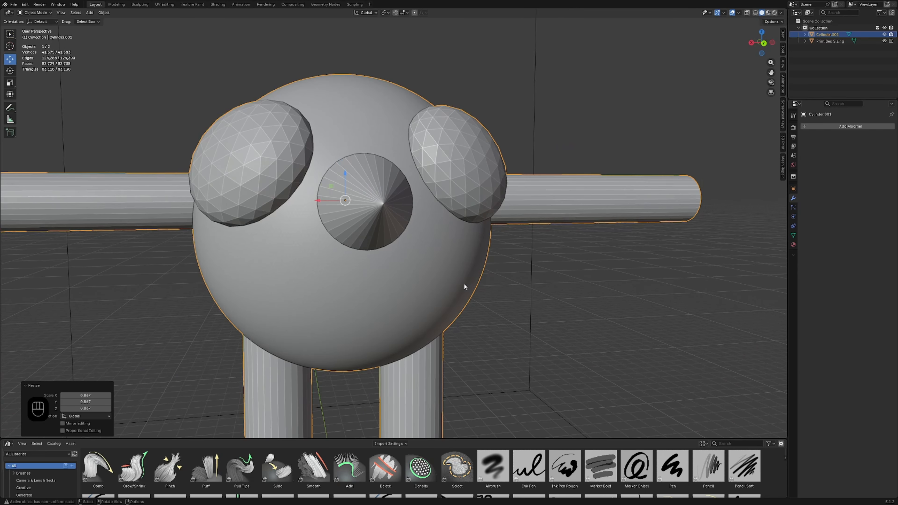
scroll(460, 288, down, 5)
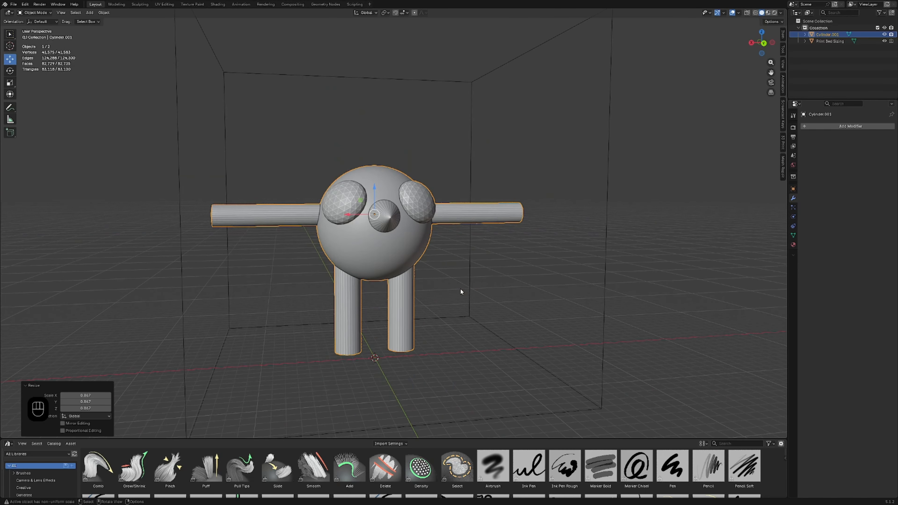
Step: Add a Remesh modifier in Voxel mode to the joined character
click(848, 127)
mouse_move(847, 126)
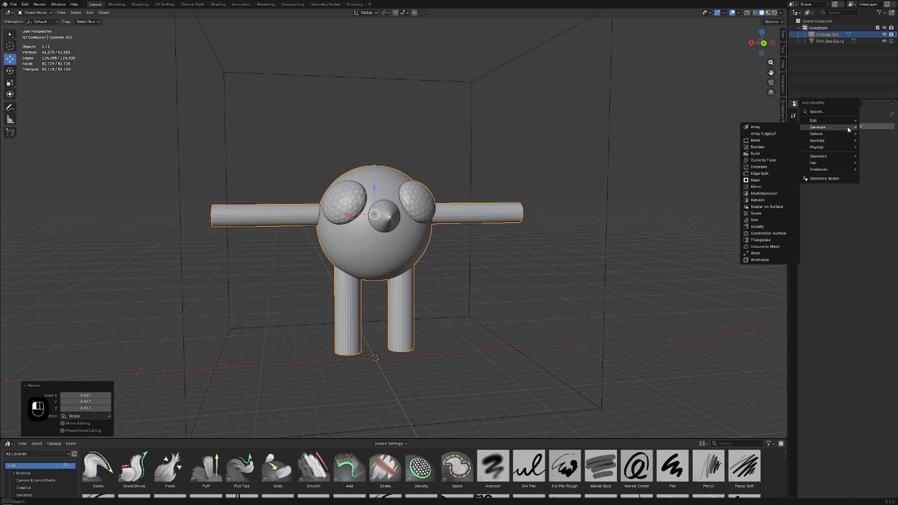
click(766, 200)
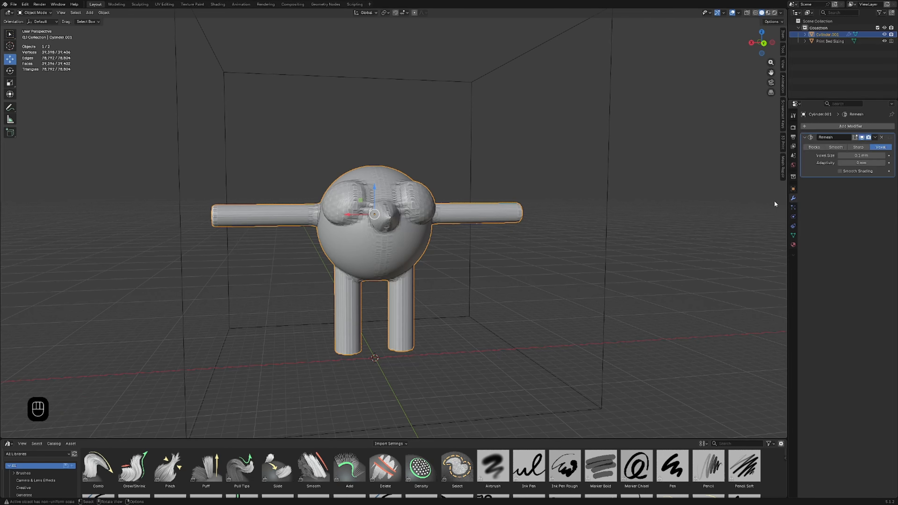
scroll(582, 244, up, 3)
middle_drag(582, 245, 594, 281)
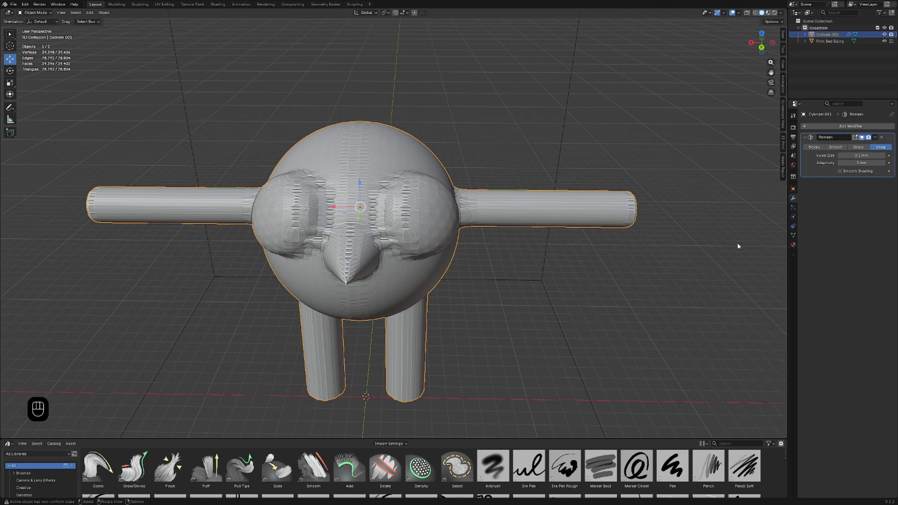
Step: Reduce the Remesh modifier's voxel size to about 0.04 mm
middle_drag(544, 304, 501, 279)
scroll(364, 227, up, 5)
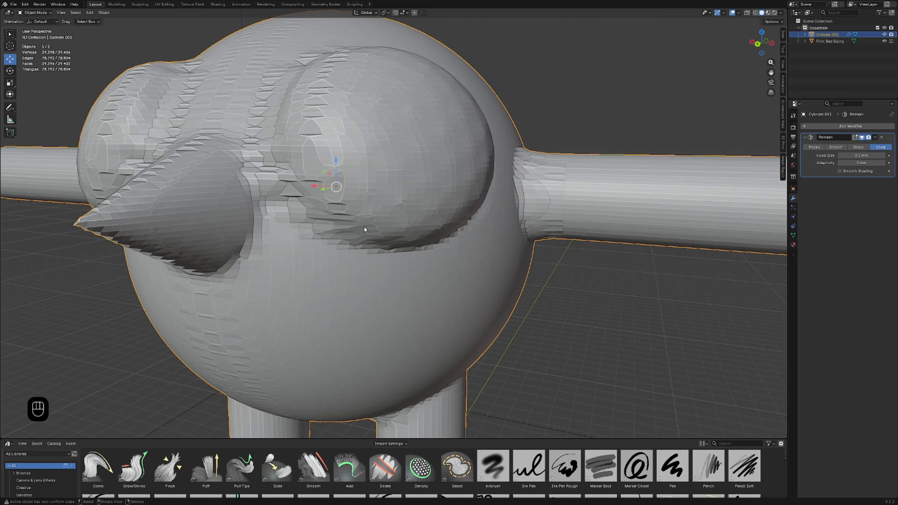
scroll(338, 215, down, 6)
middle_drag(384, 223, 406, 258)
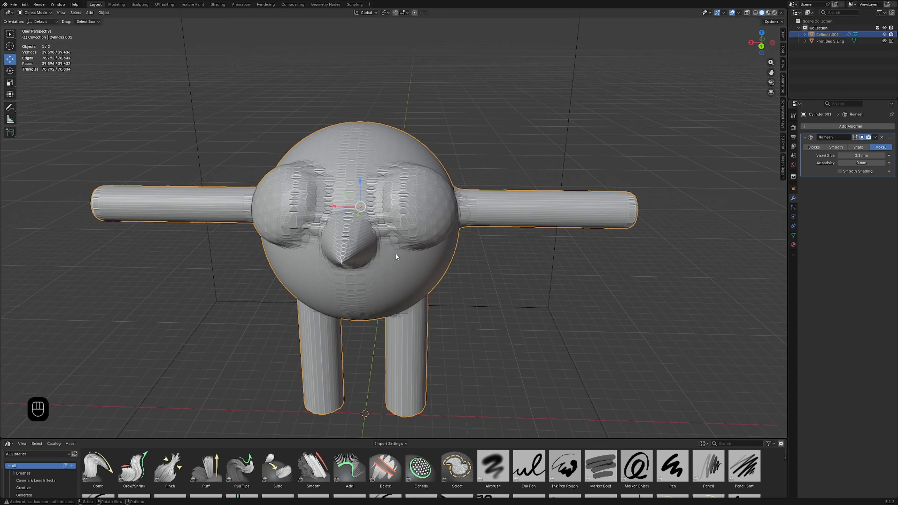
drag(862, 155, 783, 155)
middle_drag(588, 243, 484, 257)
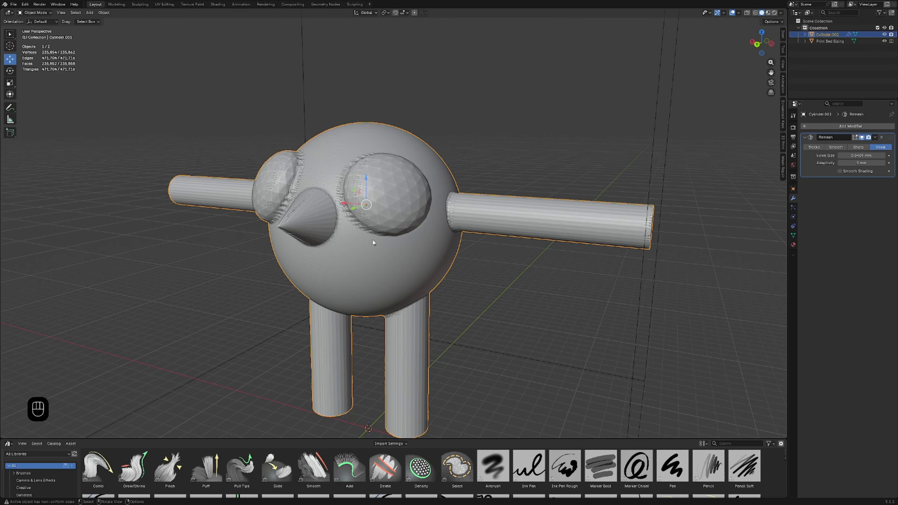
Step: Apply the Remesh modifier to the joined character
scroll(372, 239, down, 4)
middle_drag(373, 239, 393, 237)
scroll(454, 236, up, 4)
scroll(380, 230, up, 4)
scroll(380, 229, down, 4)
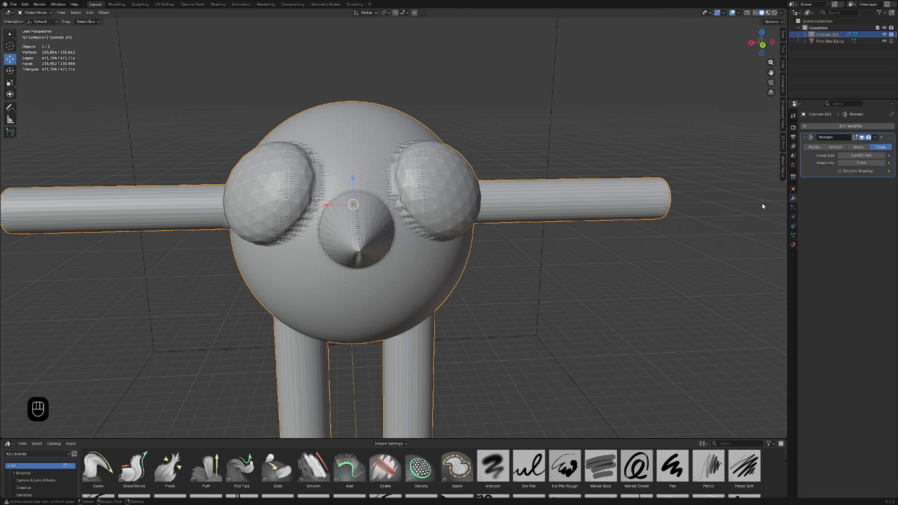
middle_drag(551, 279, 506, 267)
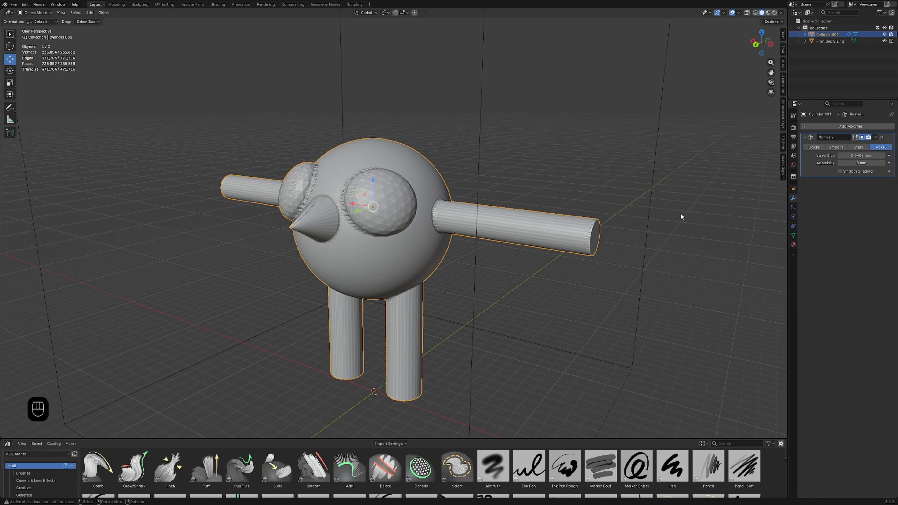
click(876, 138)
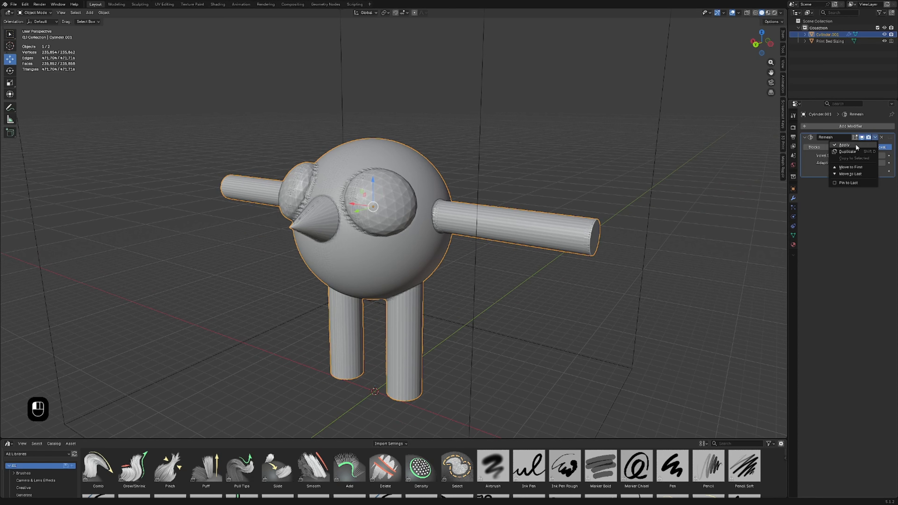
click(856, 145)
Step: Try Inflate/Deflate brush strokes on the character's head in the Sculpting workspace, undoing each one
click(140, 4)
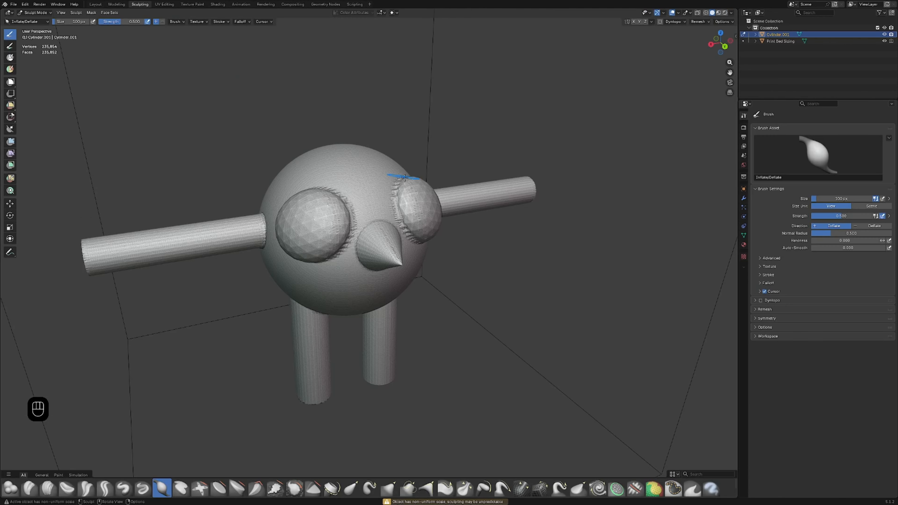
scroll(367, 214, up, 3)
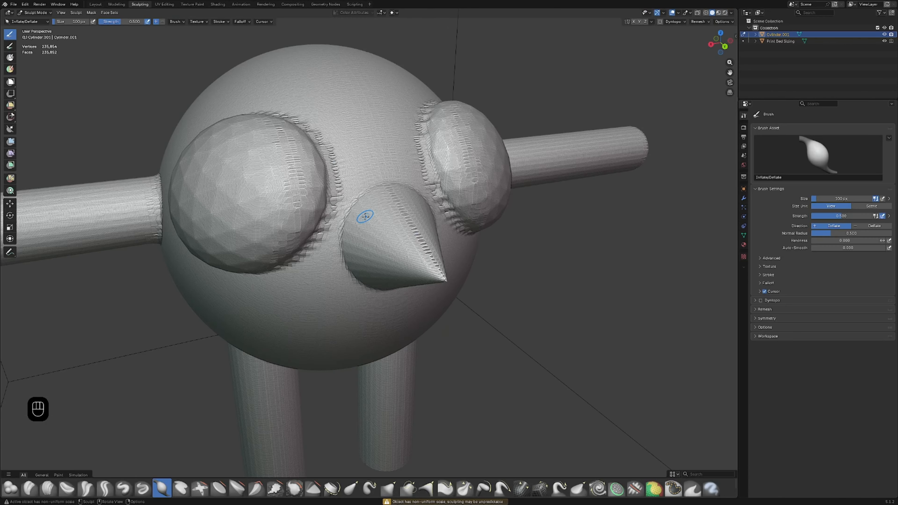
middle_drag(374, 213, 346, 193)
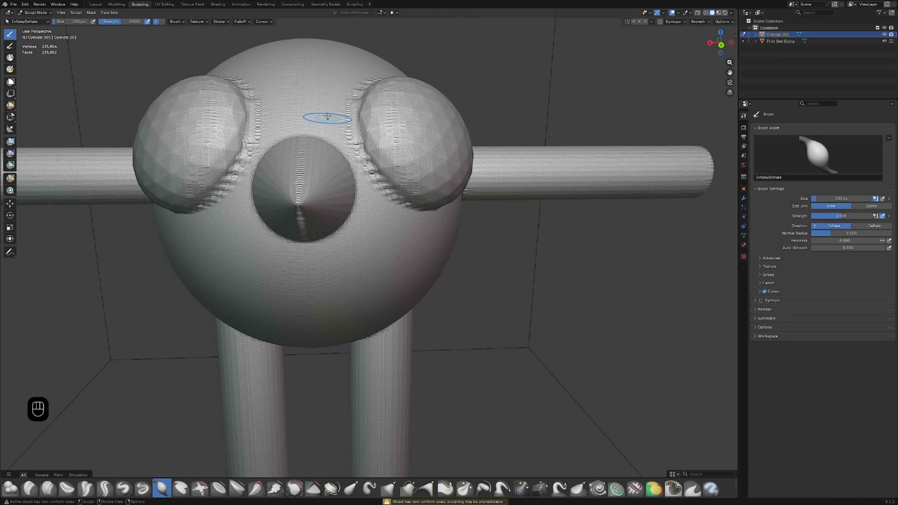
drag(314, 94, 303, 191)
key(ctrl+z)
mouse_move(330, 175)
shift+middle_down()
mouse_move(380, 229)
mouse_move(385, 252)
shift+middle_up()
scroll(381, 228, up, 3)
mouse_move(384, 261)
mouse_down()
mouse_move(425, 263)
mouse_move(390, 333)
mouse_move(428, 252)
mouse_move(431, 219)
mouse_move(403, 221)
mouse_up()
key(ctrl+z)
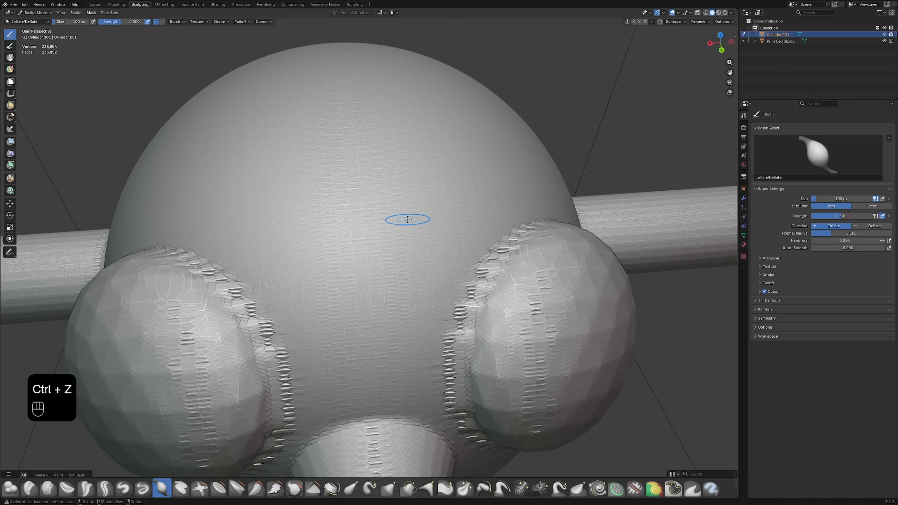
scroll(403, 221, down, 5)
Step: Return to the Layout workspace and apply all transforms to the character
click(95, 4)
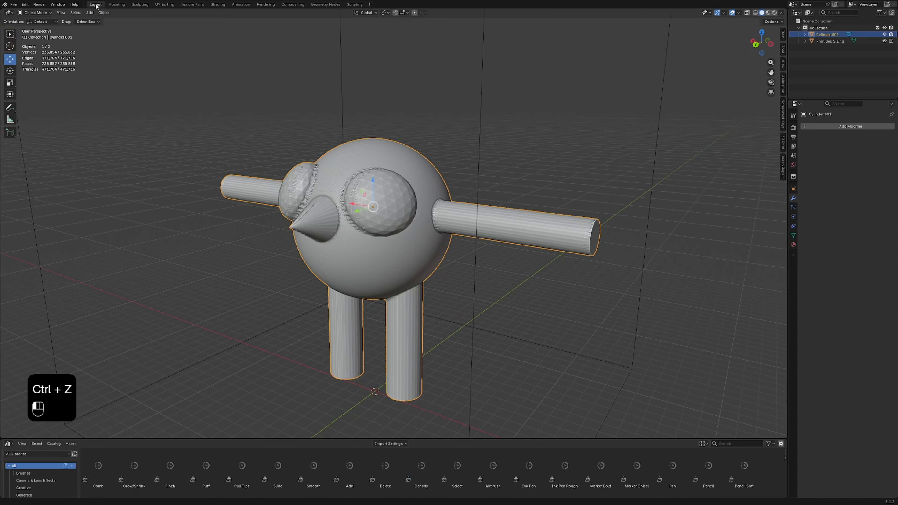
middle_drag(270, 223, 366, 223)
scroll(348, 218, up, 5)
scroll(348, 218, down, 5)
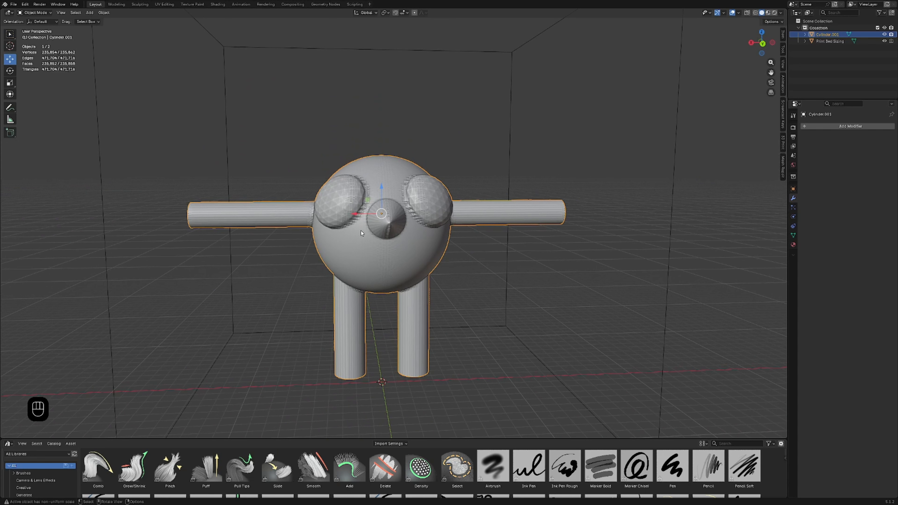
key(ctrl+a)
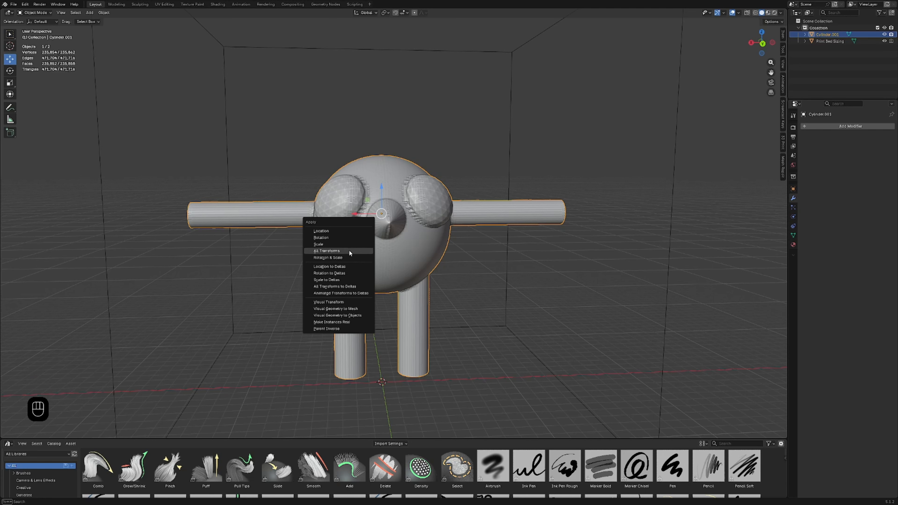
click(339, 252)
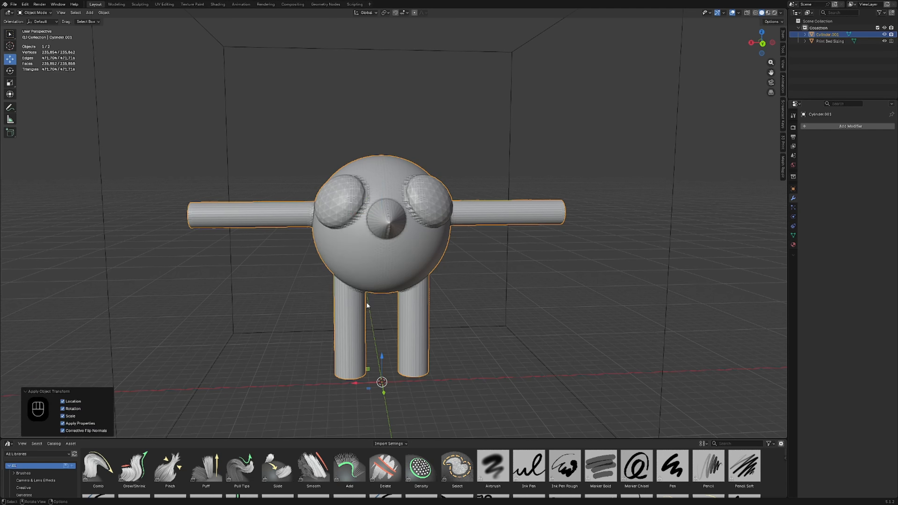
Step: Set the character's origin to its geometry
right_click(345, 293)
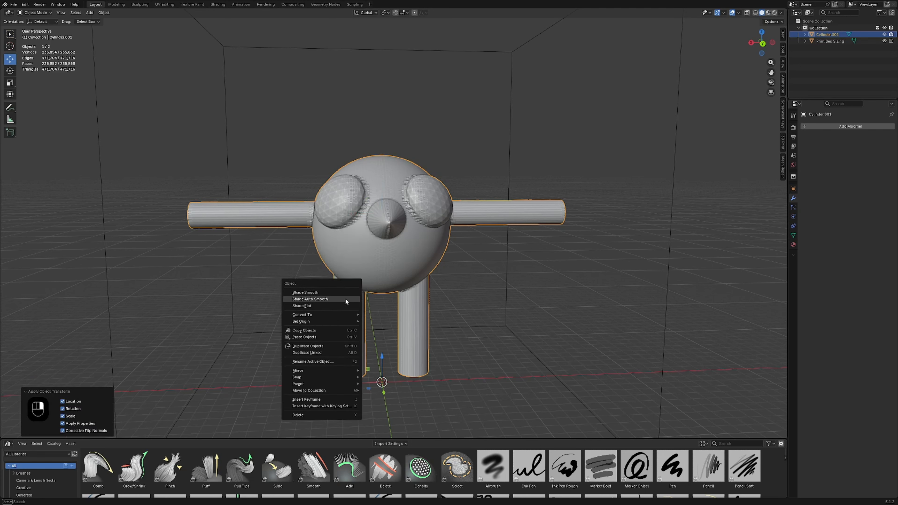
mouse_move(340, 321)
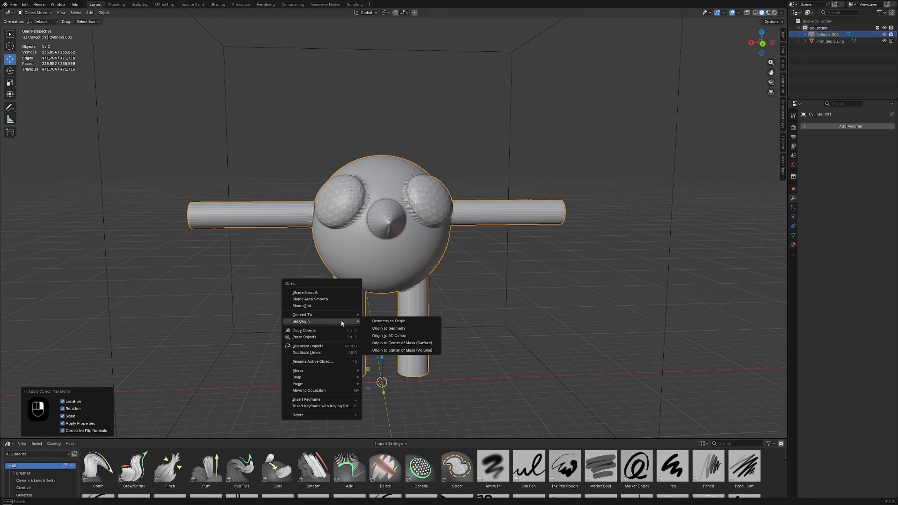
click(388, 329)
Step: Switch to the Sculpting workspace and choose the Smooth brush for working on the face
middle_drag(328, 300, 354, 299)
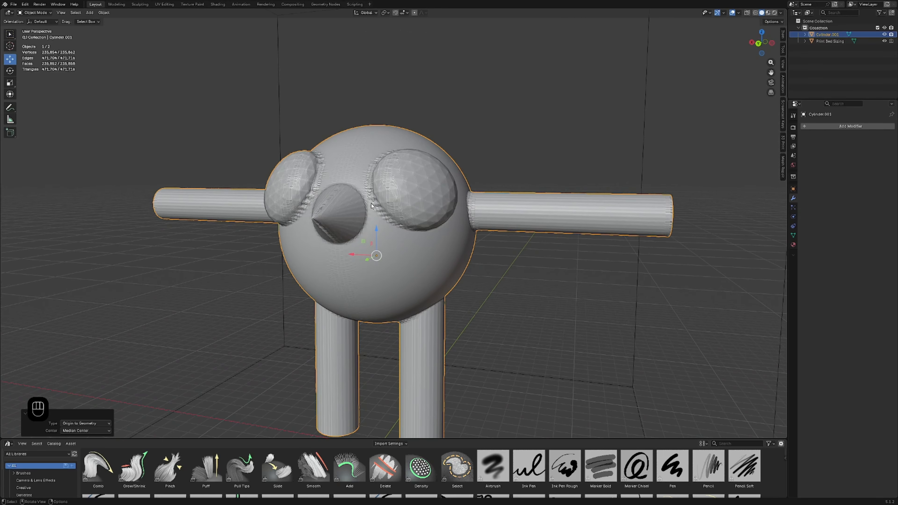
middle_drag(371, 203, 414, 240)
scroll(385, 230, up, 3)
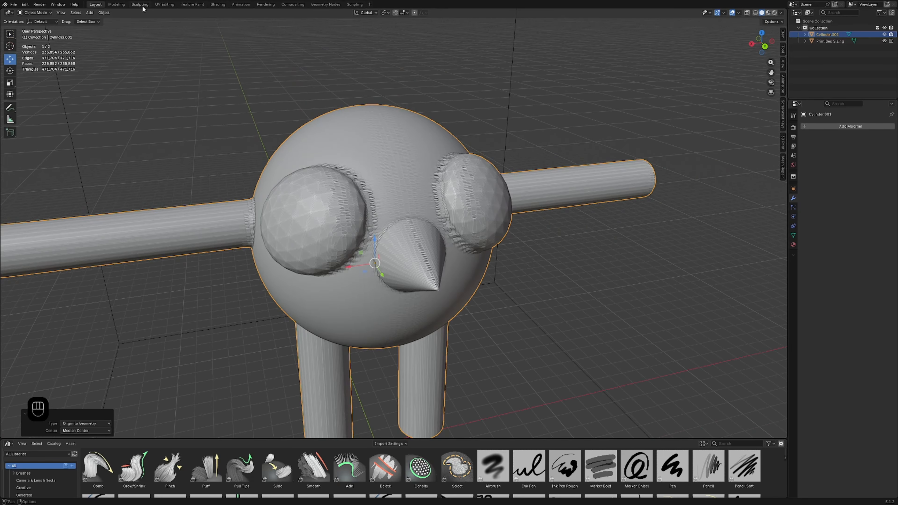
click(140, 4)
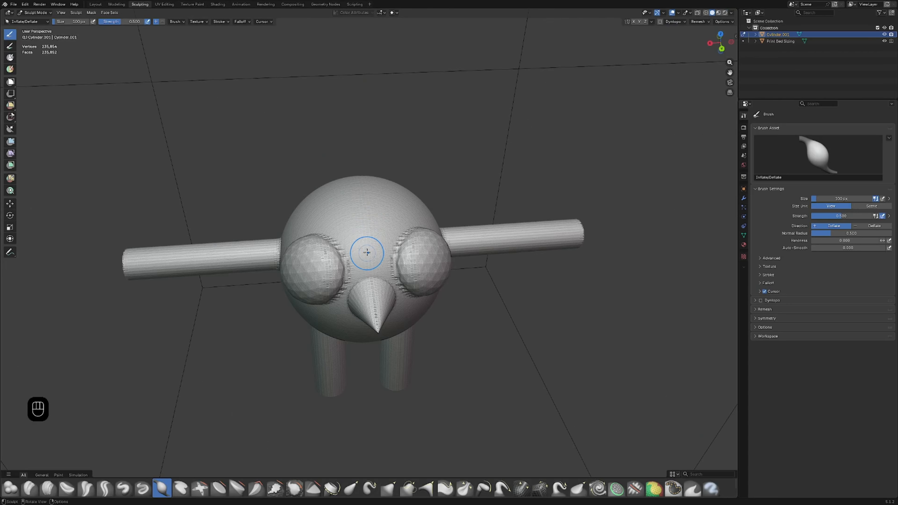
scroll(354, 259, up, 5)
scroll(371, 295, up, 2)
click(293, 488)
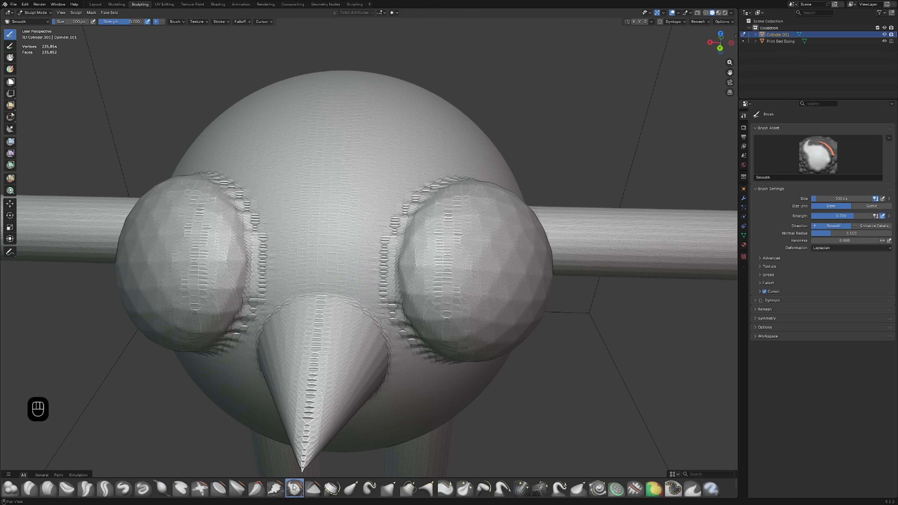
Step: Try smoothing the inner seam of one eye without symmetry, undoing each stroke
mouse_move(255, 235)
mouse_down()
mouse_move(259, 286)
mouse_move(231, 333)
mouse_up()
key(ctrl+z)
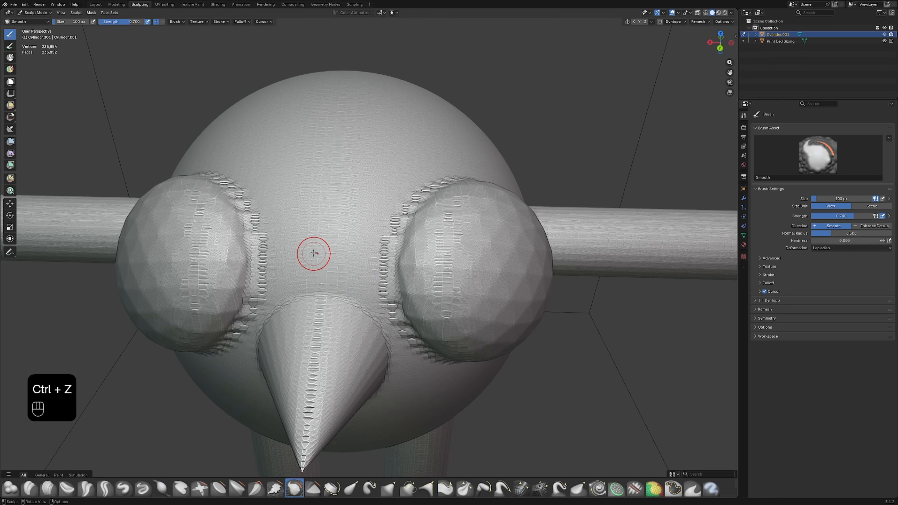
scroll(314, 253, down, 3)
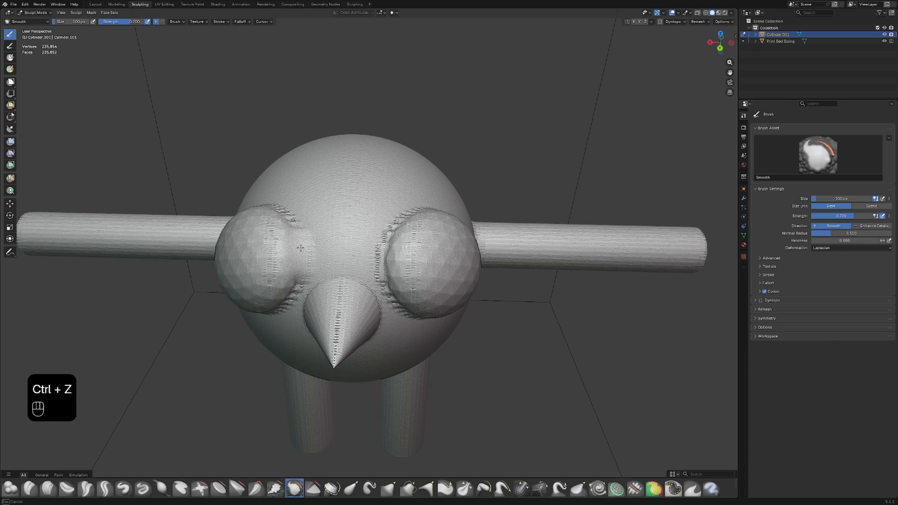
mouse_move(296, 225)
mouse_down()
mouse_move(275, 244)
mouse_move(265, 287)
mouse_up()
key(ctrl+z)
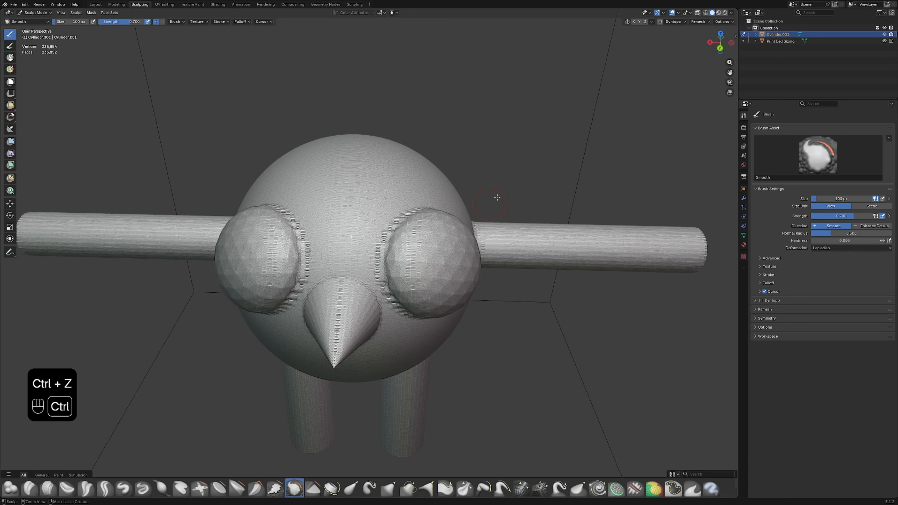
Step: Enable X-axis mirror symmetry and smooth the seams where both eyes meet the body
click(633, 22)
mouse_move(305, 282)
mouse_down()
mouse_move(300, 234)
mouse_move(283, 225)
mouse_up()
middle_drag(282, 227, 329, 240)
drag(354, 261, 305, 261)
middle_drag(305, 261, 419, 255)
drag(419, 255, 471, 211)
middle_drag(471, 211, 447, 201)
mouse_move(419, 209)
mouse_down()
mouse_move(380, 245)
mouse_move(385, 273)
mouse_up()
middle_drag(385, 273, 350, 124)
mouse_move(350, 125)
mouse_down()
mouse_move(380, 156)
mouse_move(415, 152)
mouse_up()
middle_drag(415, 153, 389, 163)
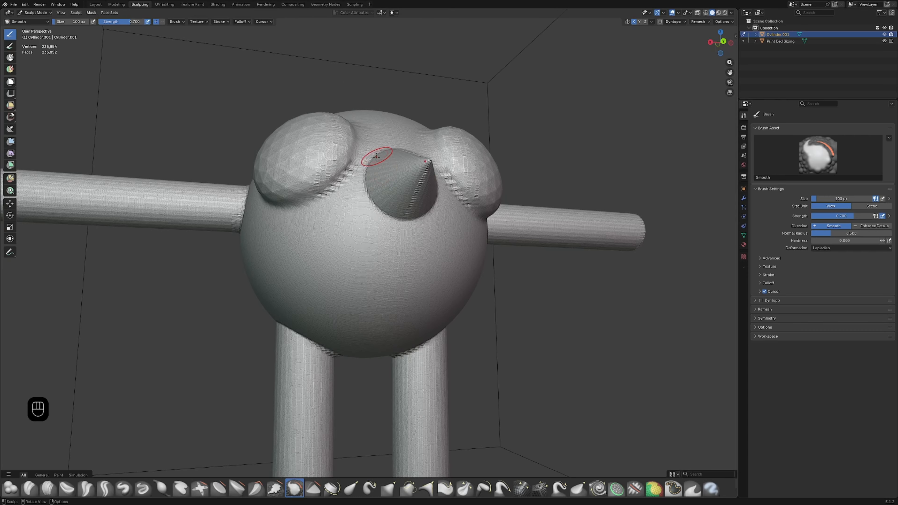
Step: Smooth the remaining rough edges between the eyes and around the cone nose
mouse_move(389, 163)
mouse_down()
mouse_move(325, 199)
mouse_move(350, 167)
mouse_move(367, 181)
mouse_up()
middle_drag(367, 180, 352, 176)
mouse_move(353, 176)
mouse_down()
mouse_move(342, 162)
mouse_move(348, 186)
mouse_up()
middle_drag(347, 186, 336, 211)
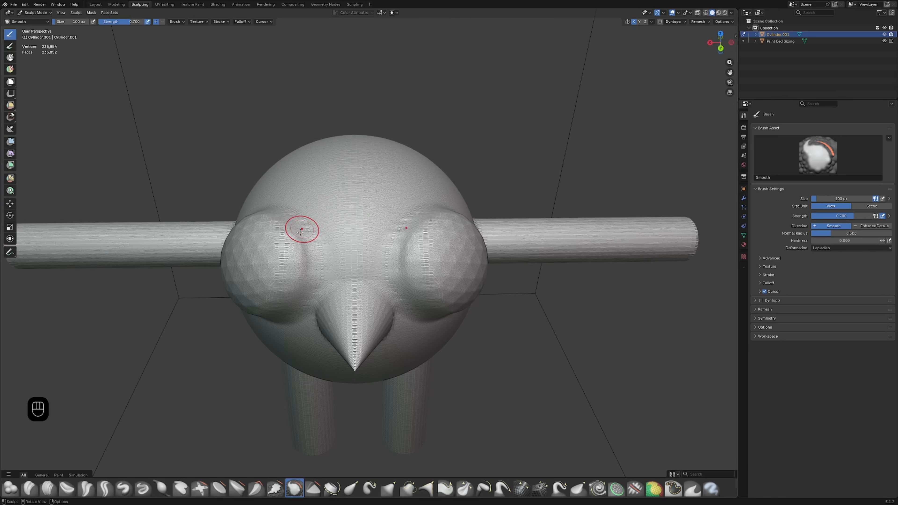
drag(303, 229, 297, 282)
drag(298, 283, 330, 280)
middle_drag(329, 280, 345, 263)
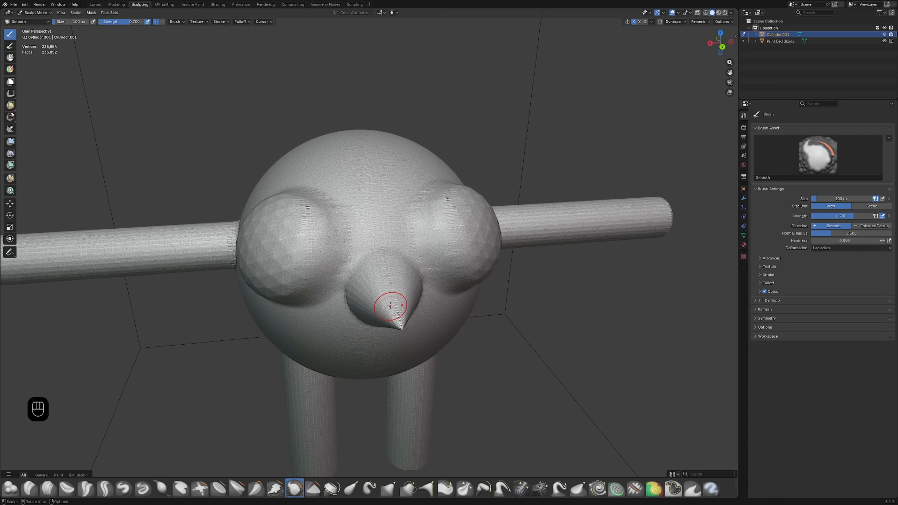
drag(392, 306, 395, 310)
middle_drag(395, 314, 395, 295)
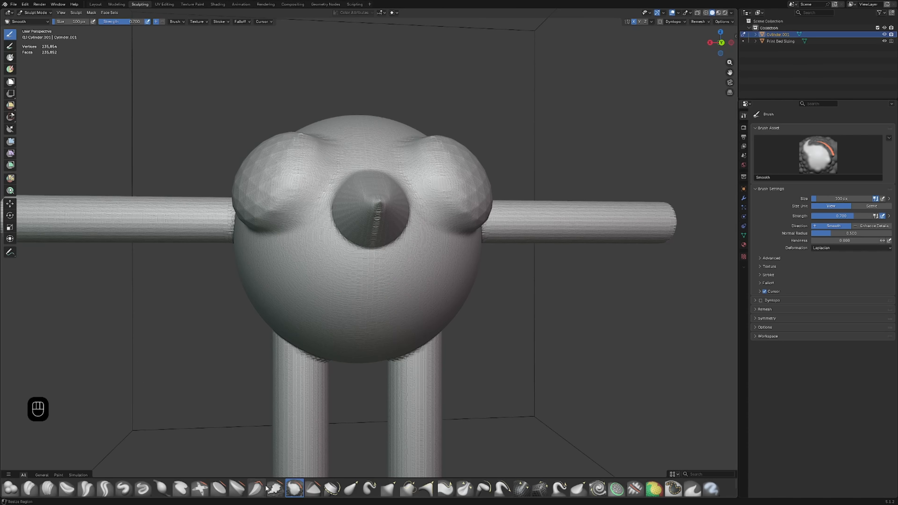
Step: Puff up the tip of the nose with the Inflate/Deflate brush
click(161, 488)
drag(385, 202, 374, 206)
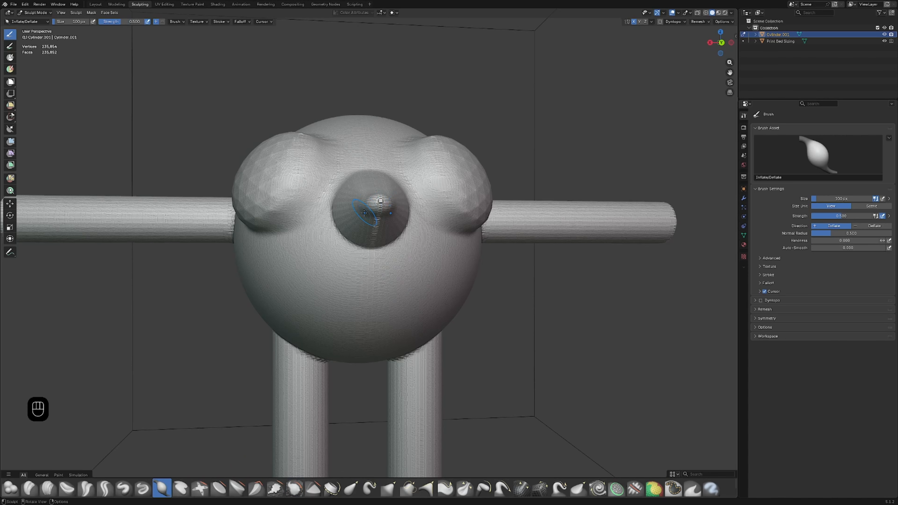
scroll(373, 207, down, 2)
middle_drag(373, 209, 396, 238)
mouse_move(396, 239)
mouse_down()
mouse_move(406, 238)
mouse_move(394, 254)
mouse_move(424, 243)
mouse_up()
Step: Smooth the inflated nose and its base into the face with the Smooth brush
click(294, 488)
middle_drag(424, 243, 381, 291)
mouse_move(312, 351)
middle_down()
mouse_move(329, 386)
mouse_move(378, 375)
mouse_move(387, 357)
mouse_move(391, 368)
mouse_move(369, 296)
mouse_move(329, 288)
middle_up()
scroll(311, 226, up, 2)
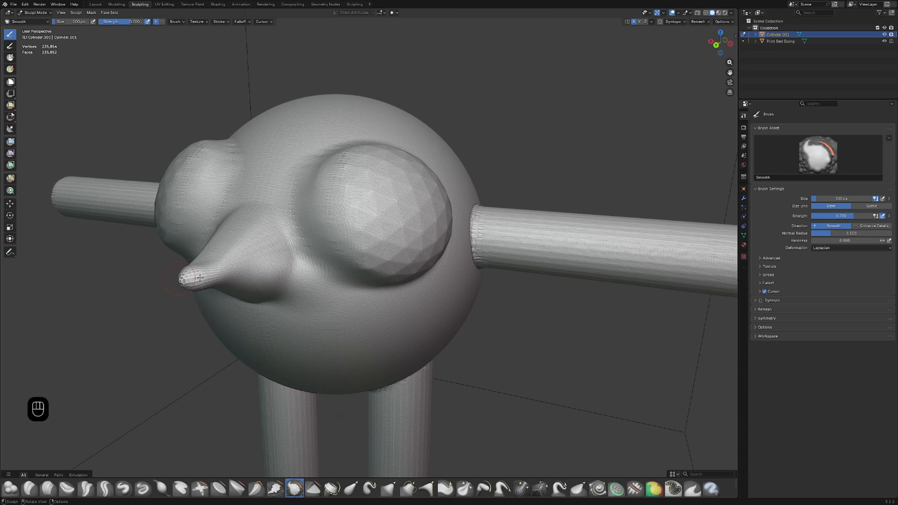
drag(290, 276, 292, 279)
mouse_move(206, 366)
middle_down()
mouse_move(327, 281)
mouse_move(291, 266)
middle_up()
scroll(290, 267, up, 2)
scroll(189, 250, down, 4)
Step: Smooth the seams where the arms meet the body, front and back
middle_drag(226, 260, 411, 279)
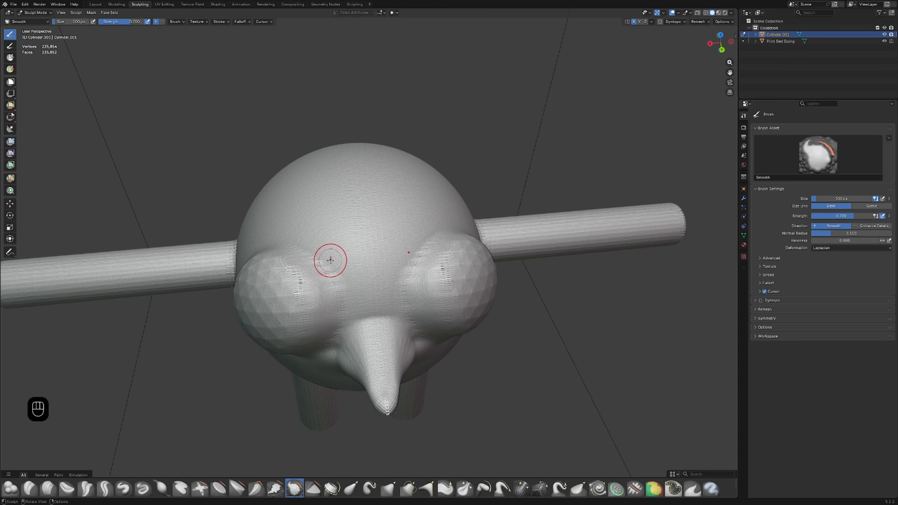
middle_drag(327, 257, 366, 257)
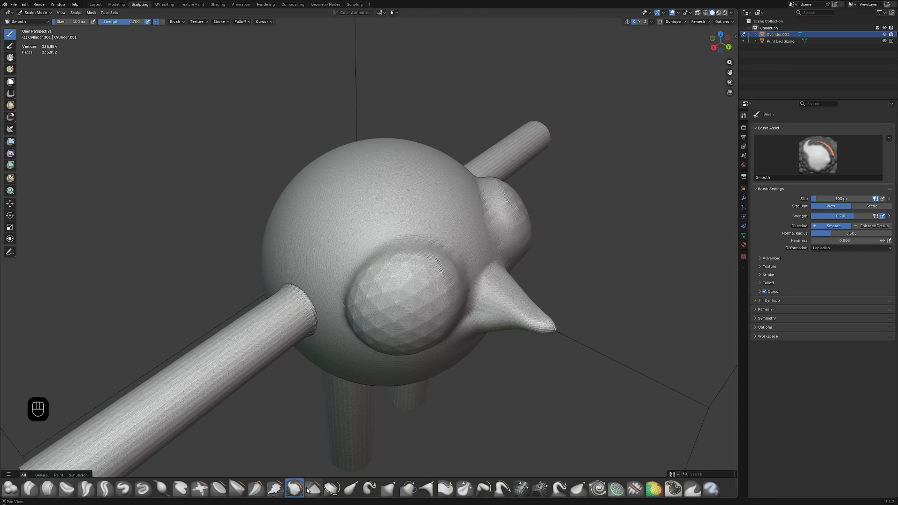
scroll(351, 317, up, 5)
mouse_move(351, 317)
mouse_down()
mouse_move(266, 331)
mouse_move(347, 406)
mouse_up()
scroll(348, 405, down, 1)
middle_drag(348, 406, 328, 300)
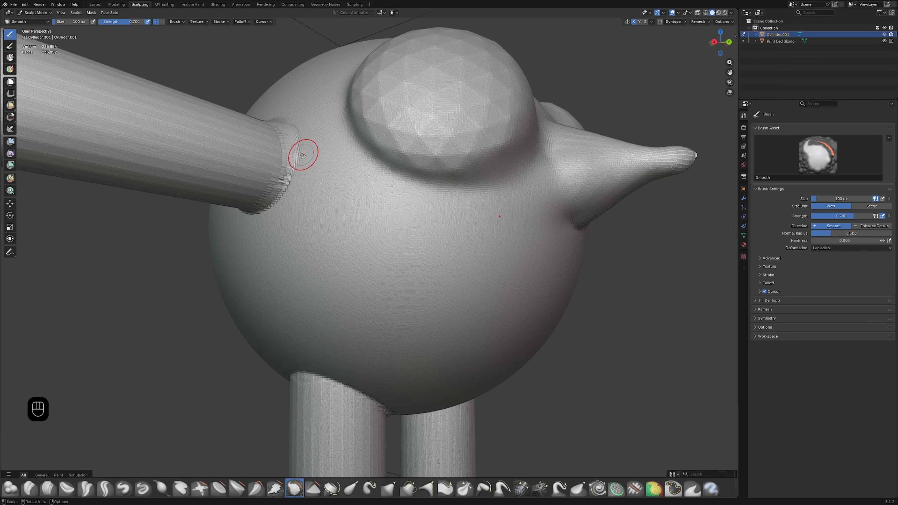
drag(303, 155, 246, 216)
middle_drag(246, 215, 317, 231)
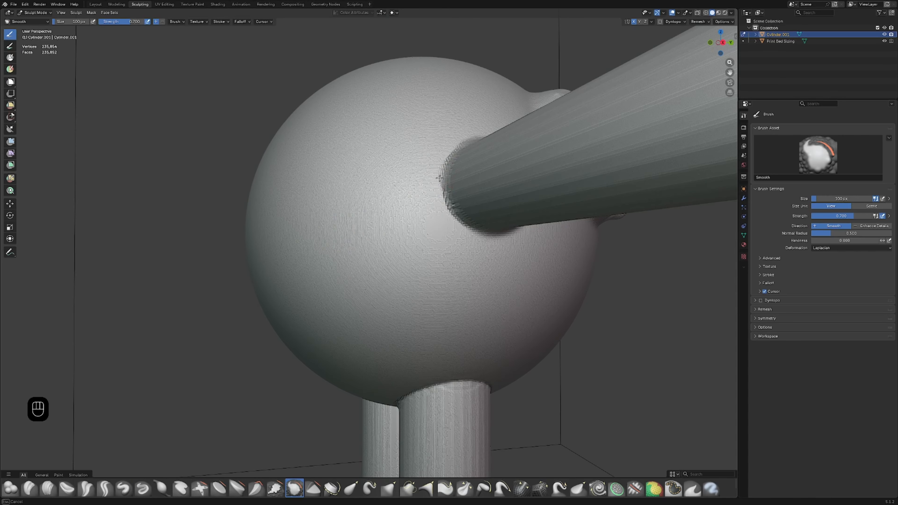
middle_drag(472, 225, 494, 265)
mouse_move(512, 268)
mouse_down()
mouse_move(486, 274)
mouse_move(463, 303)
mouse_up()
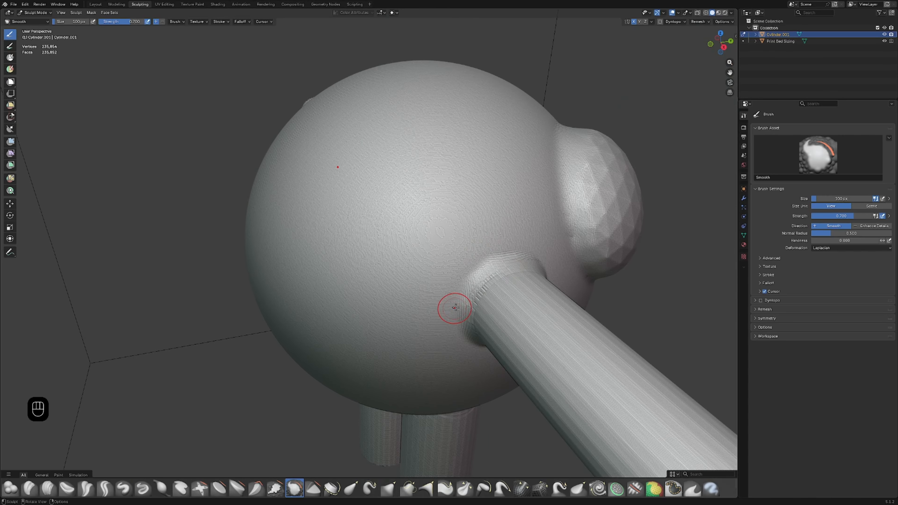
Step: Smooth the seams where the legs meet the underside of the body
scroll(457, 320, down, 4)
middle_drag(473, 327, 322, 288)
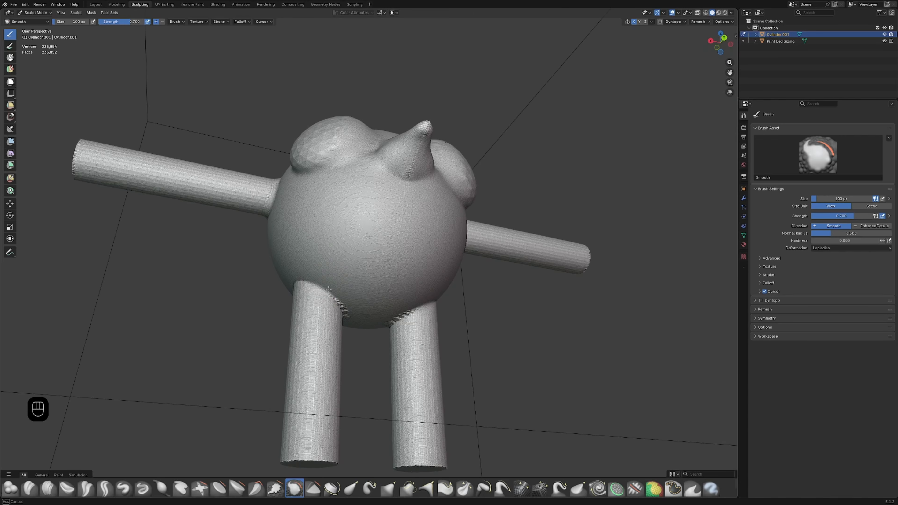
mouse_move(352, 319)
middle_down()
mouse_move(338, 289)
mouse_move(400, 279)
mouse_move(428, 290)
mouse_move(420, 311)
mouse_move(455, 295)
mouse_move(320, 317)
mouse_move(354, 340)
mouse_move(316, 344)
mouse_move(345, 336)
middle_up()
scroll(389, 307, down, 3)
scroll(316, 344, up, 4)
scroll(318, 349, down, 4)
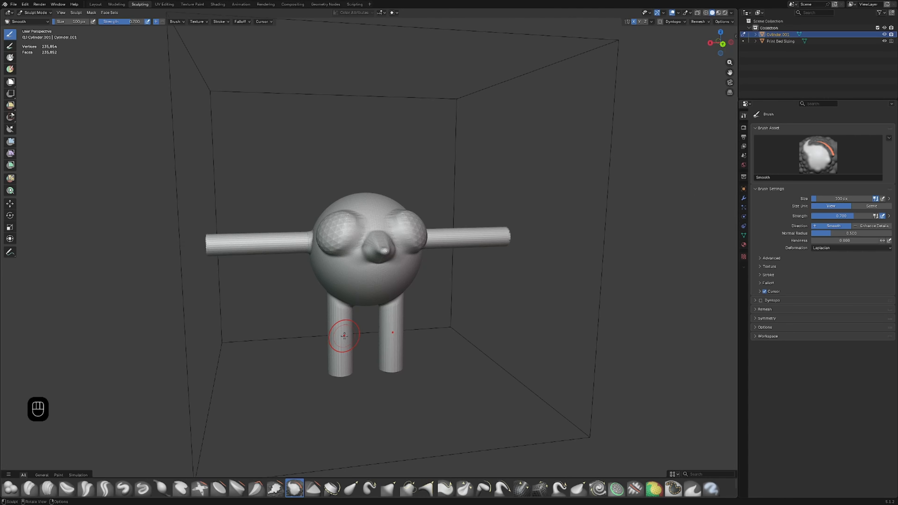
Step: Return to the Layout workspace and examine the smoothed character from several angles and distances
click(96, 4)
middle_drag(504, 273, 487, 254)
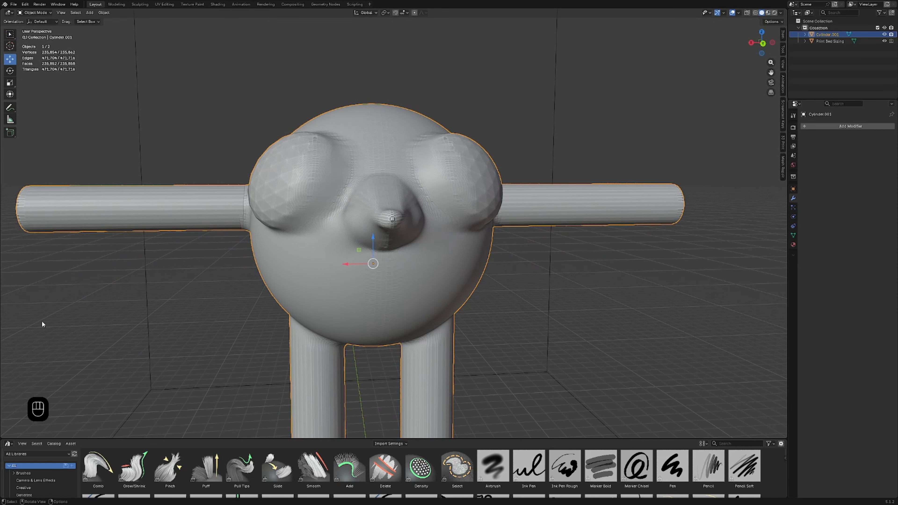
scroll(234, 306, down, 5)
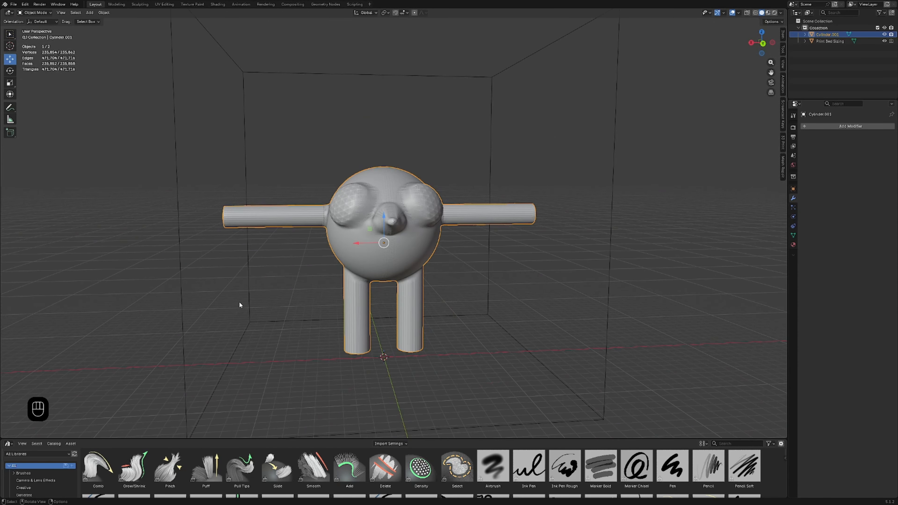
middle_drag(240, 306, 216, 294)
middle_drag(332, 285, 433, 279)
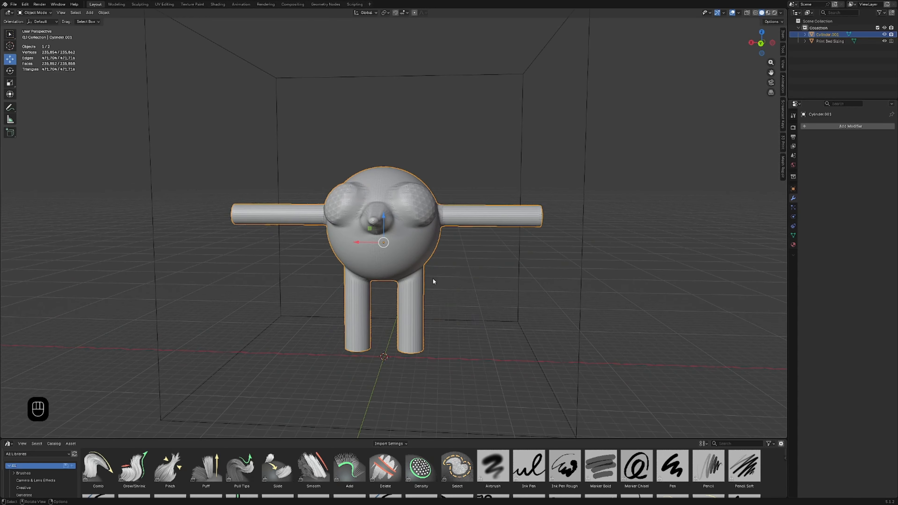
scroll(407, 288, up, 8)
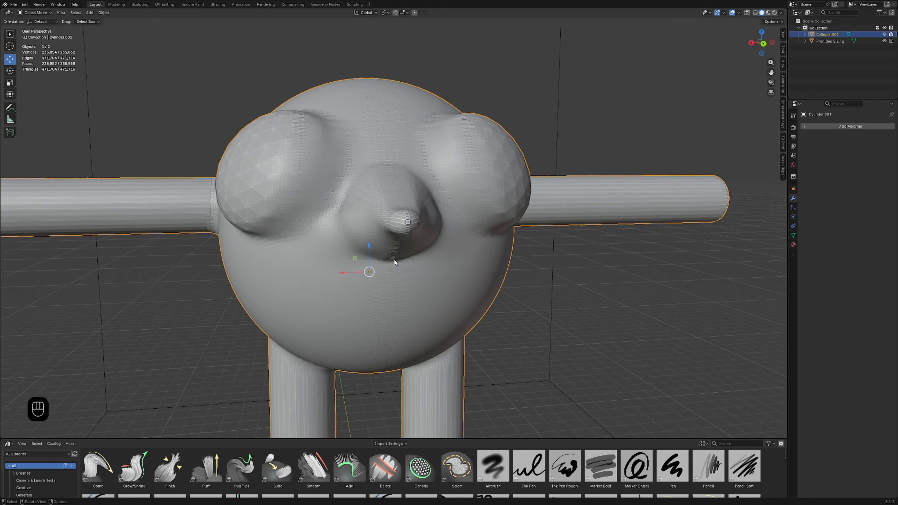
scroll(276, 226, down, 6)
scroll(318, 228, up, 5)
middle_drag(382, 235, 347, 268)
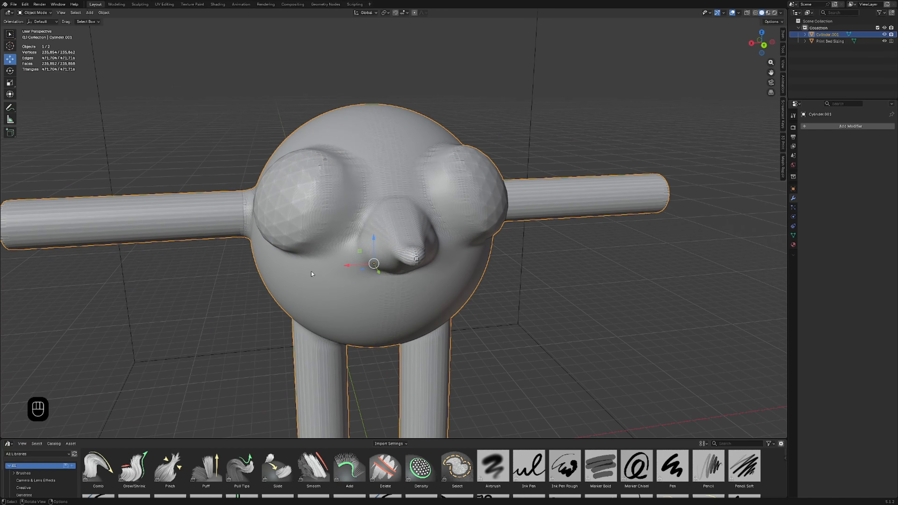